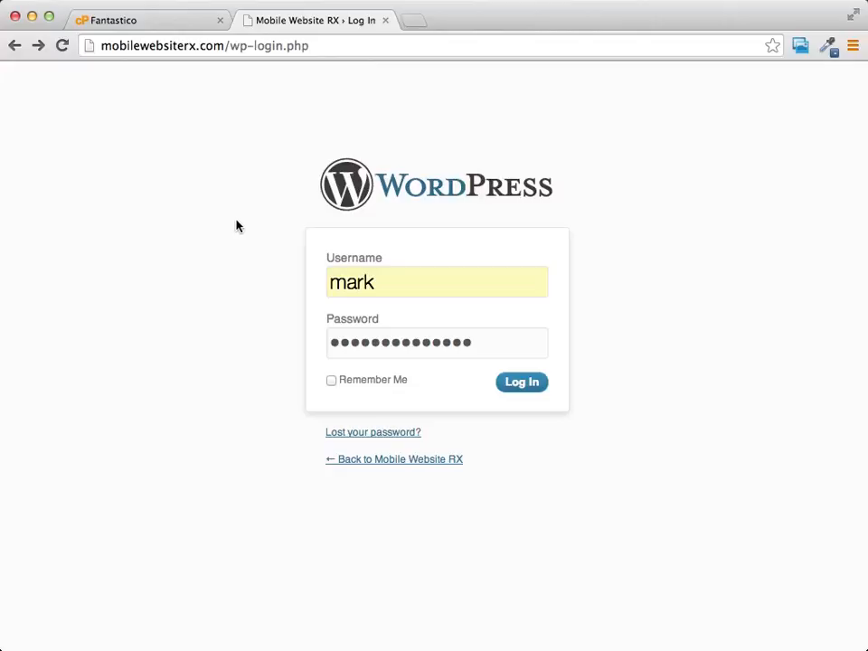
Review the admin login details on the Fantastico installation page and log in to the WordPress admin area.
click(171, 22)
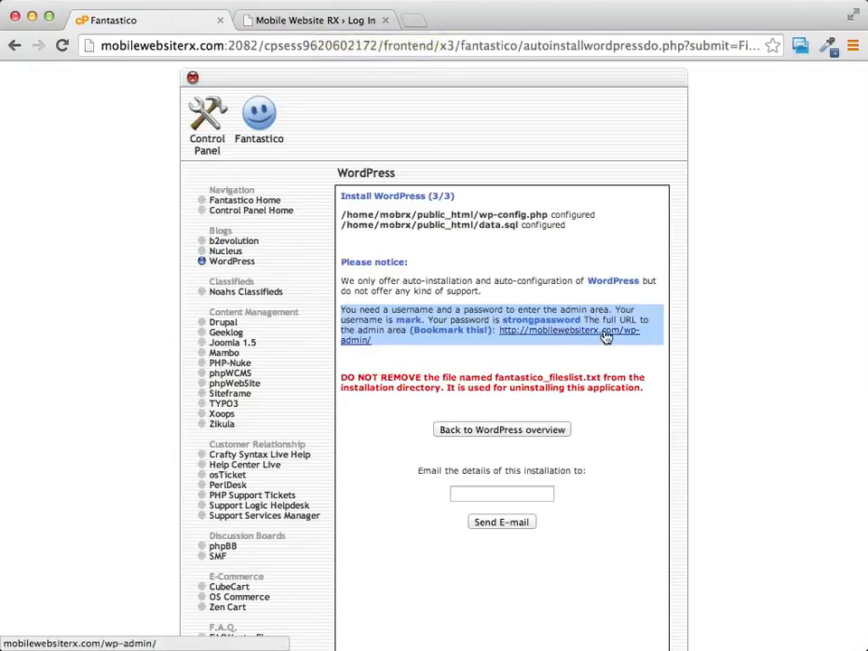
click(310, 19)
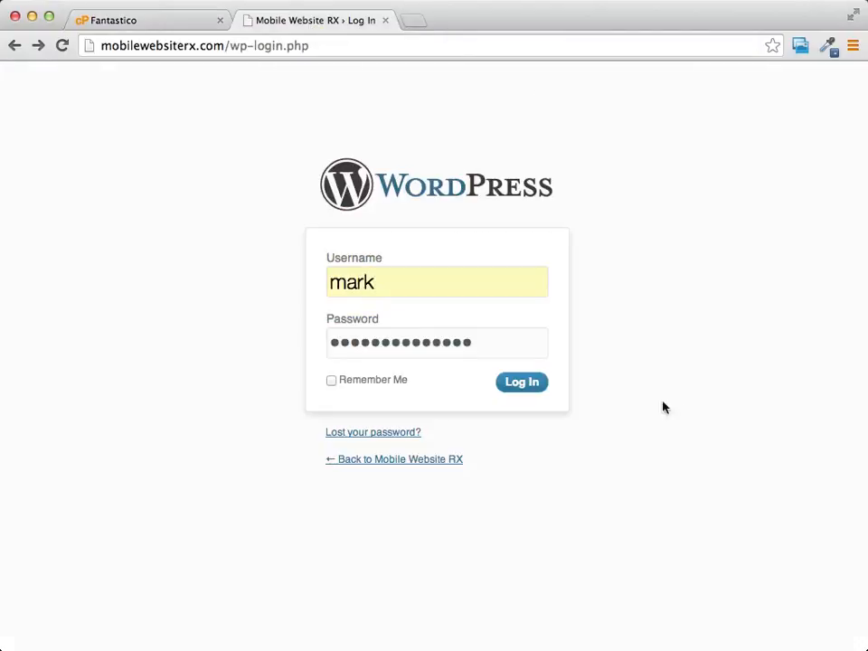
click(518, 386)
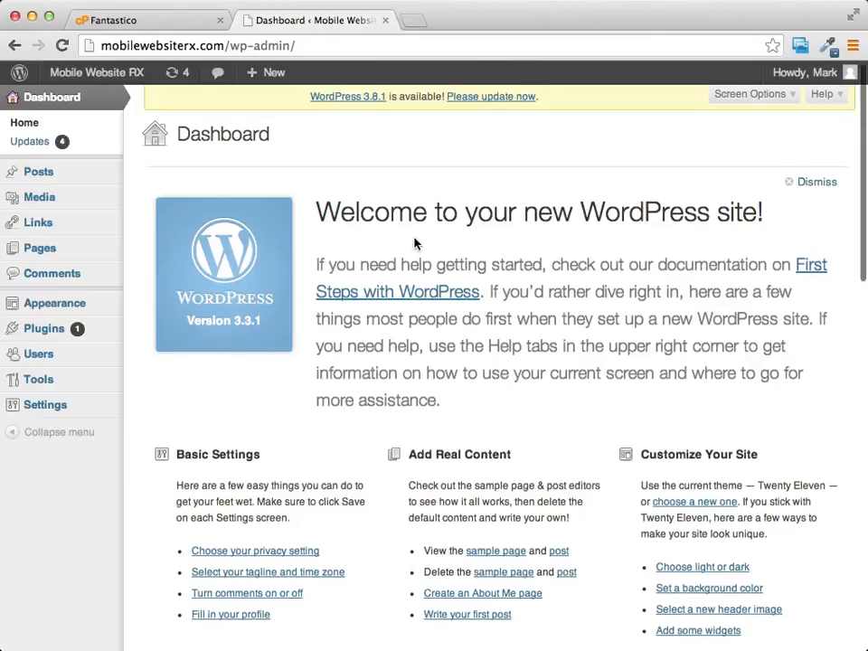
Update the WordPress installation automatically to version 3.8.1.
scroll(463, 343, down, 1)
scroll(509, 300, up, 1)
scroll(510, 298, down, 2)
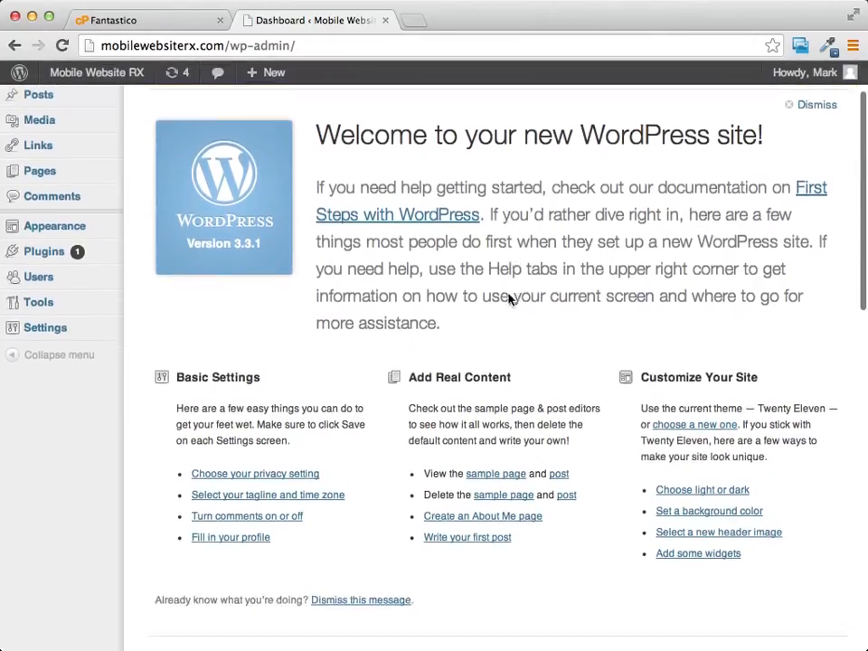
scroll(508, 295, up, 2)
scroll(508, 296, down, 1)
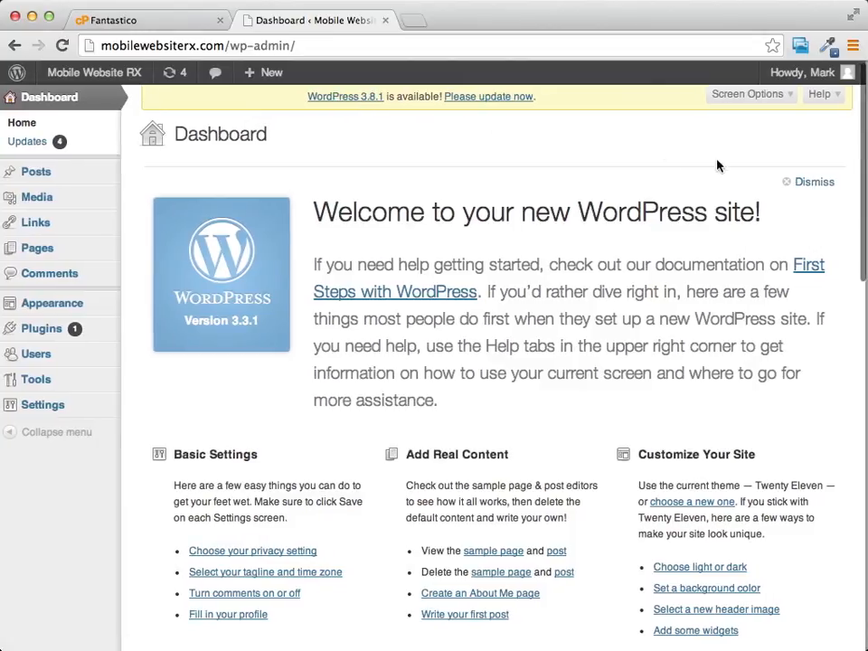
click(498, 105)
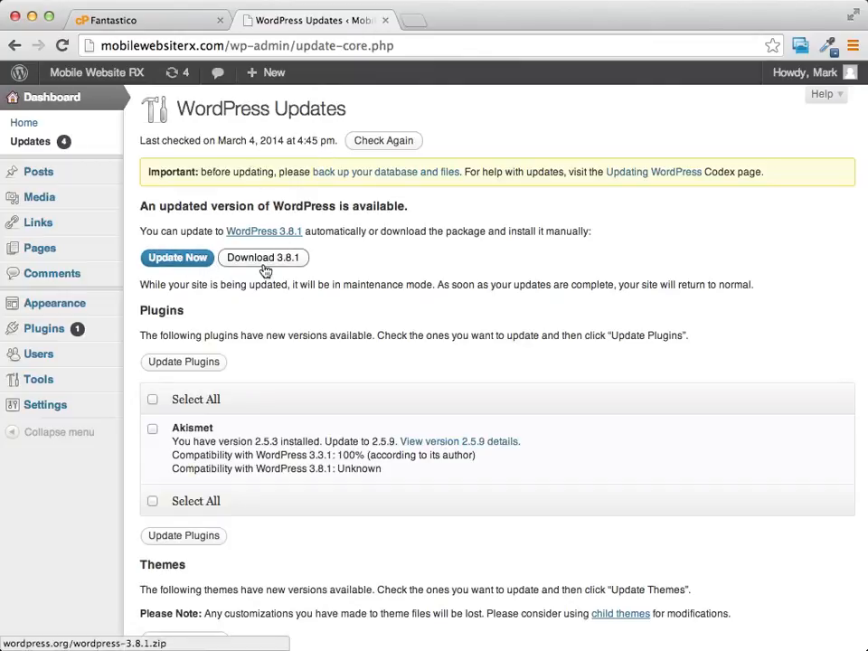
click(161, 259)
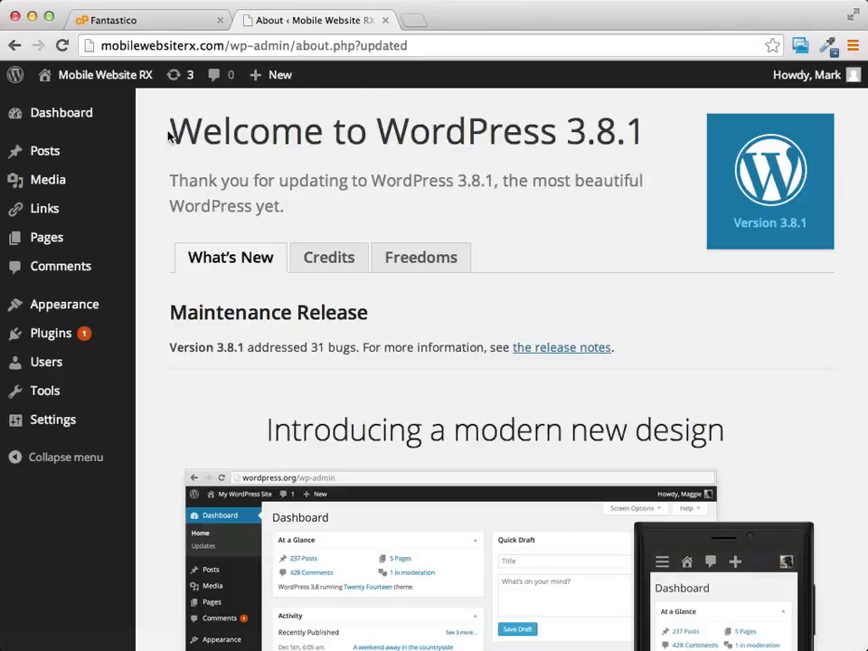
drag(171, 127, 638, 134)
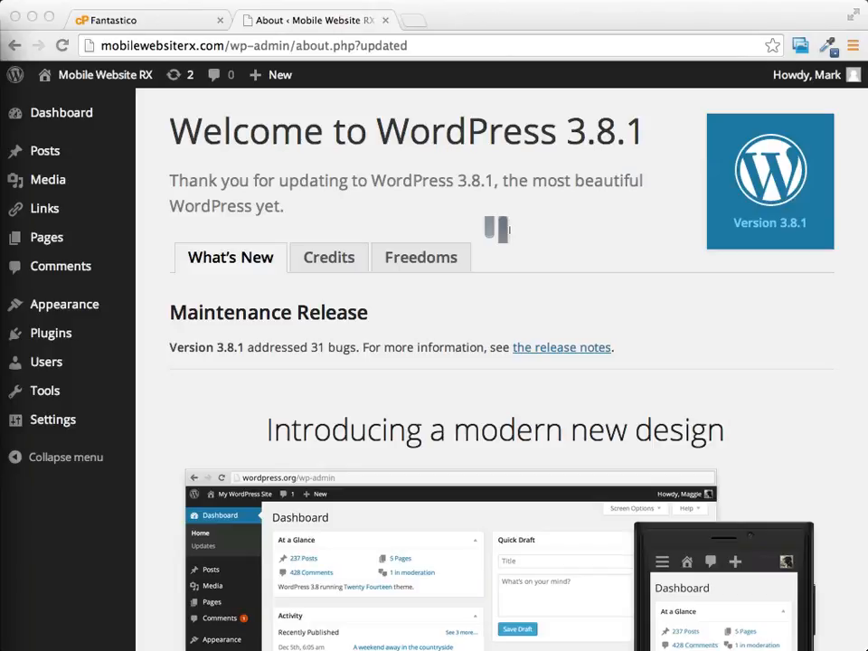
Set the site's permalink structure to Post name and save the permalink settings.
click(42, 427)
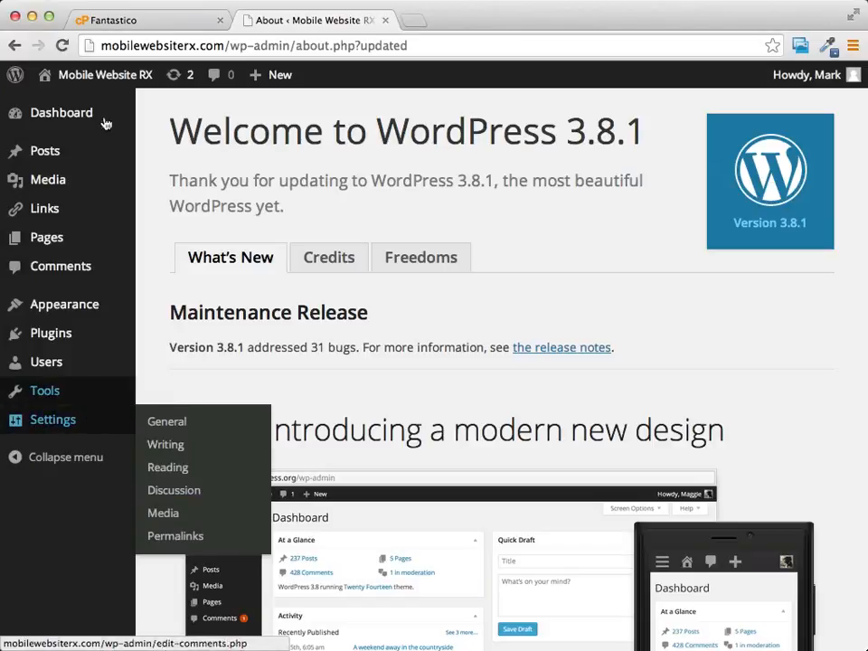
mouse_move(43, 114)
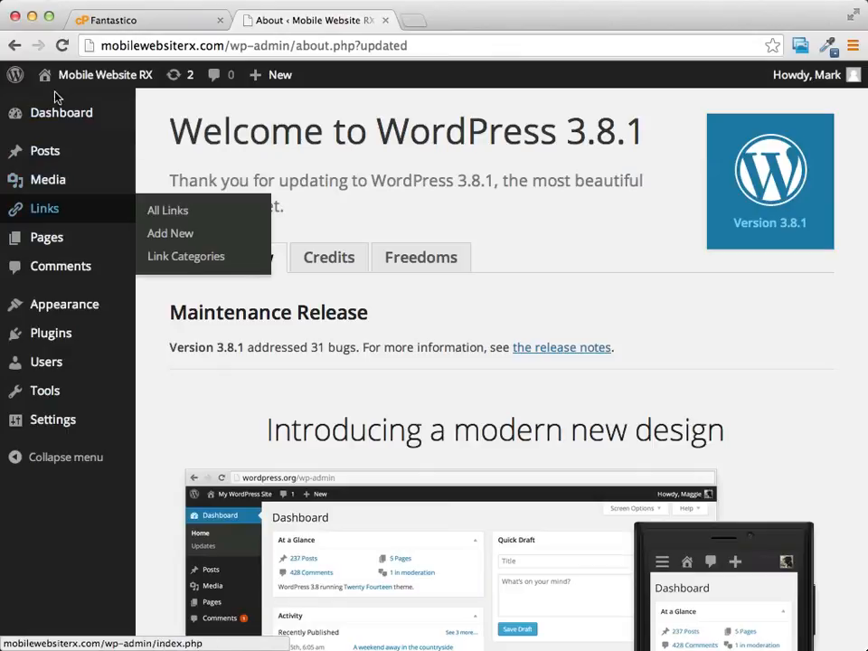
mouse_move(32, 433)
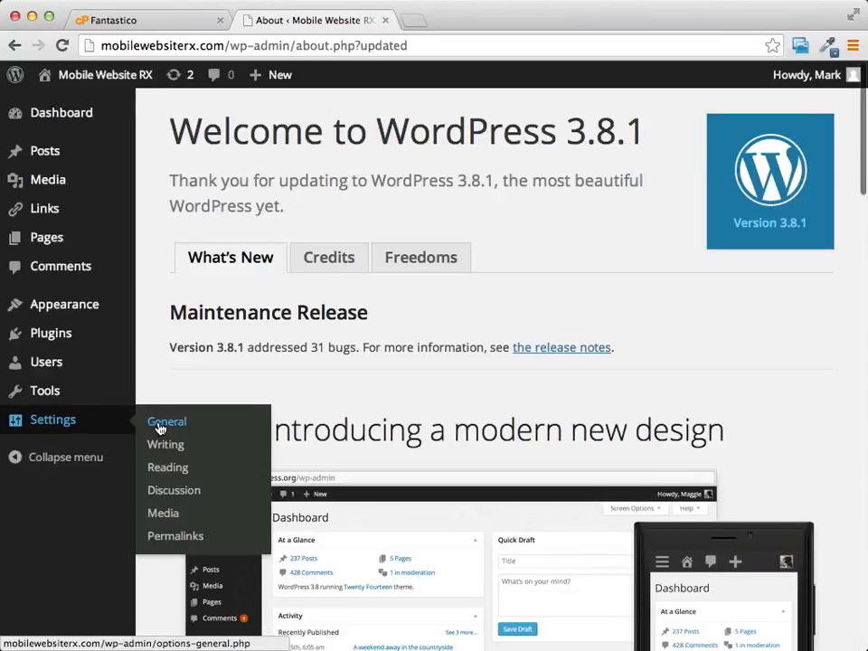
click(168, 539)
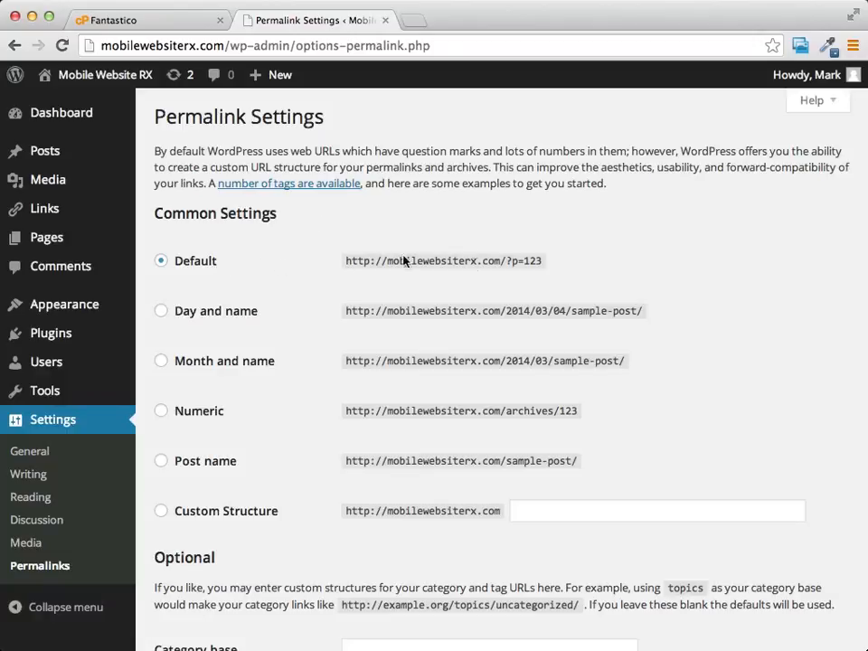
drag(500, 261, 574, 260)
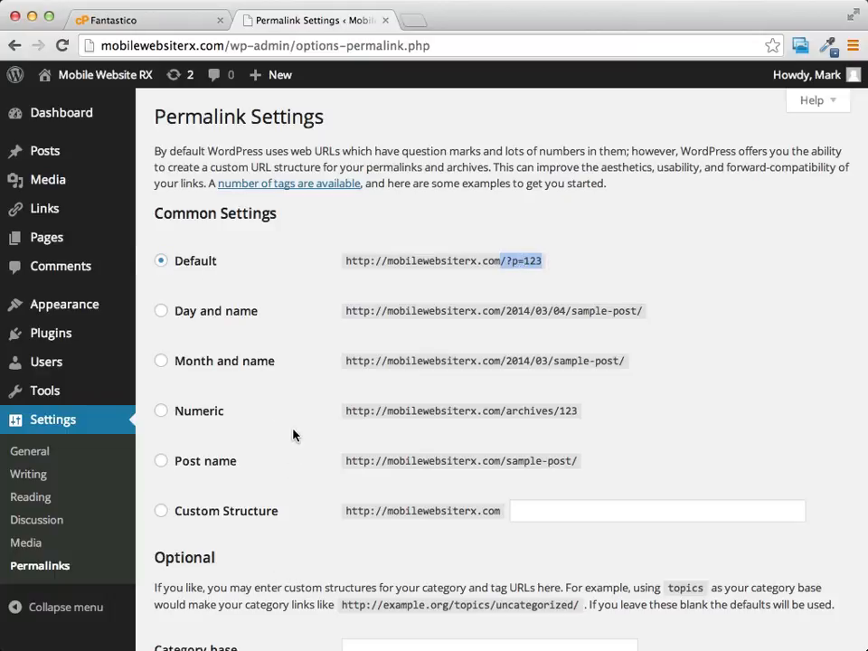
click(161, 462)
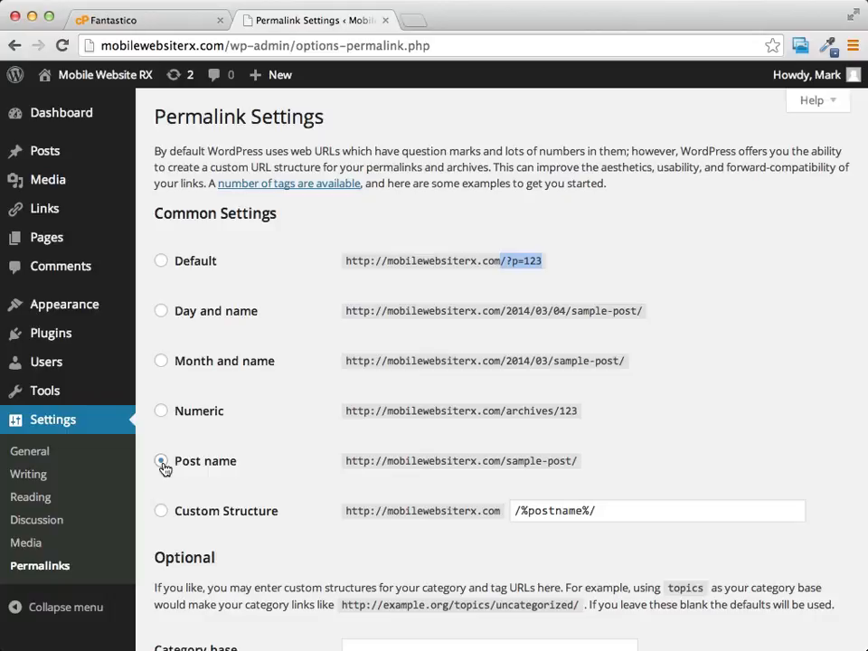
scroll(674, 250, down, 4)
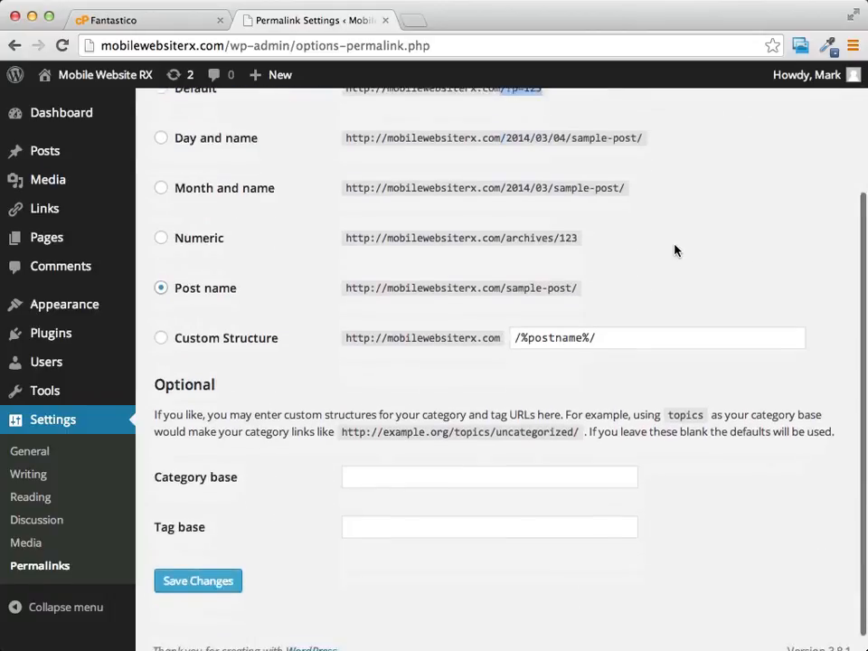
scroll(674, 250, up, 1)
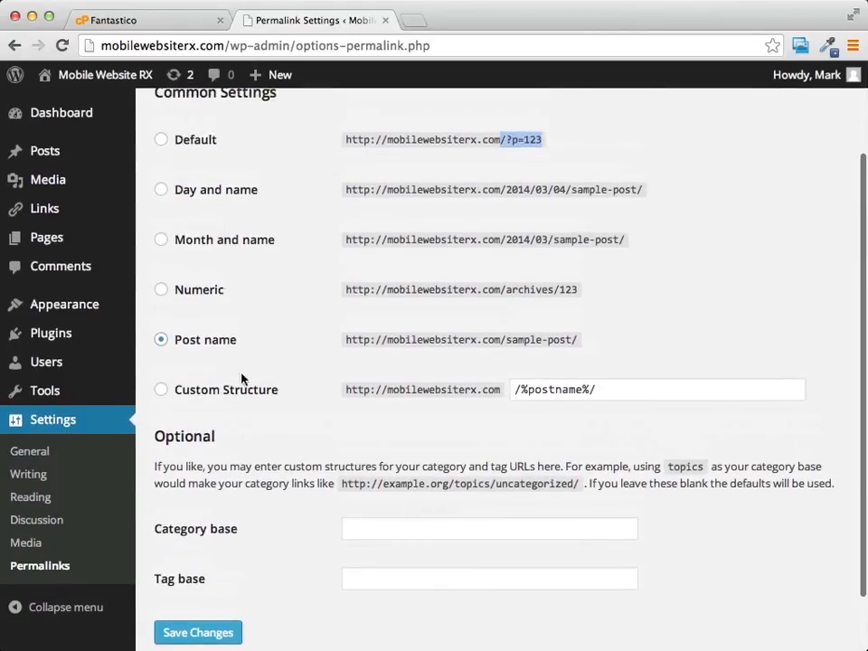
scroll(235, 378, down, 2)
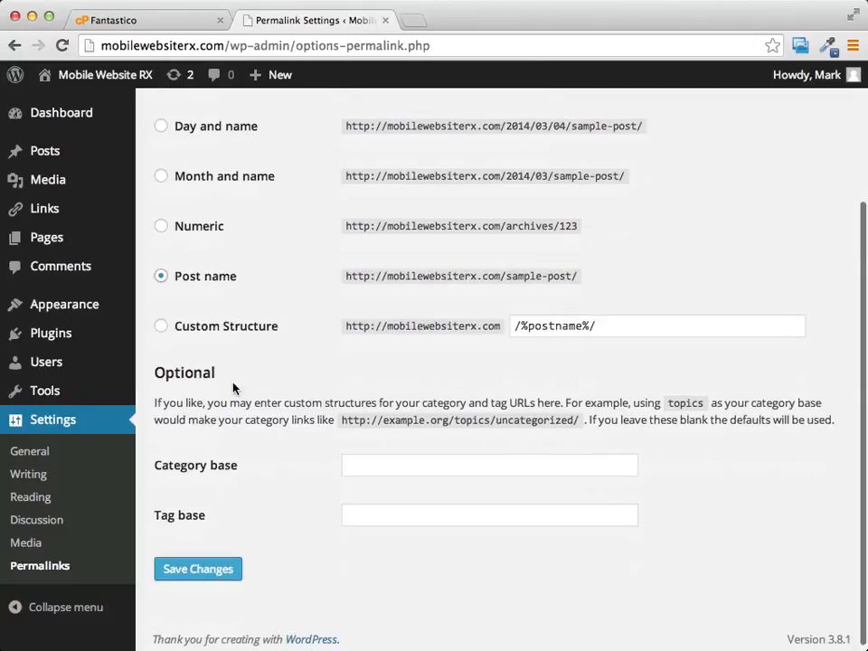
click(188, 571)
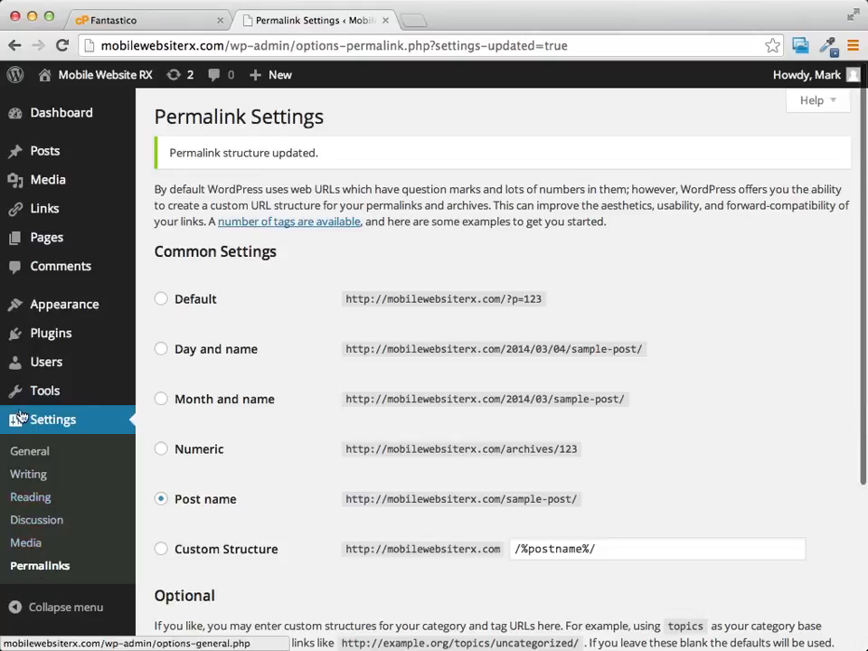
Disable the discussion setting that allows people to post comments on new articles and save the changes.
click(32, 522)
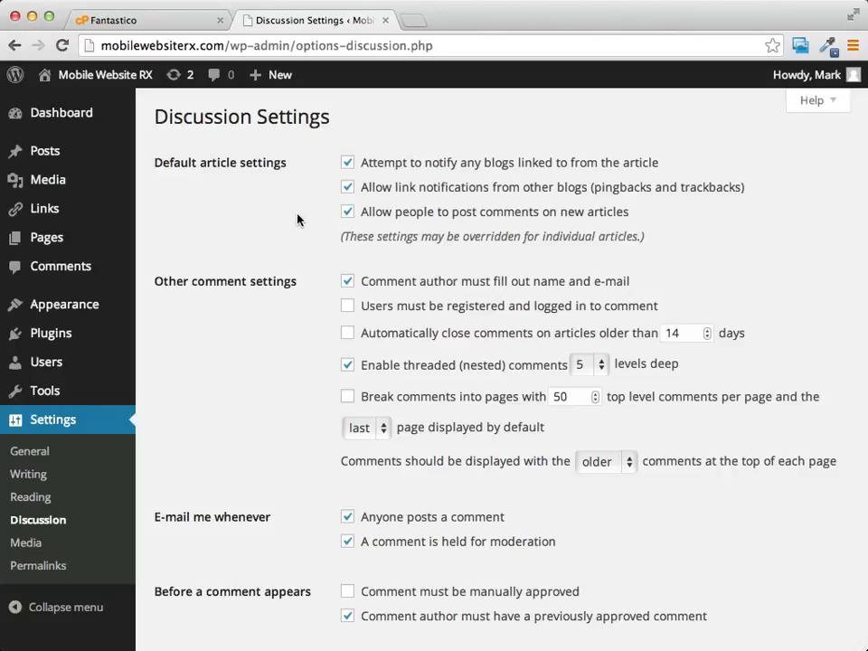
click(347, 212)
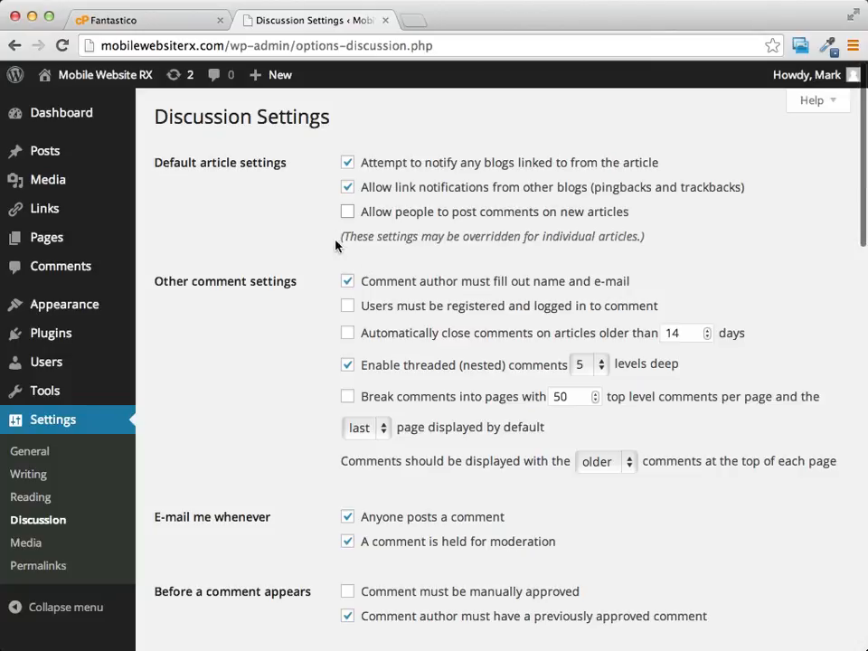
drag(339, 241, 652, 240)
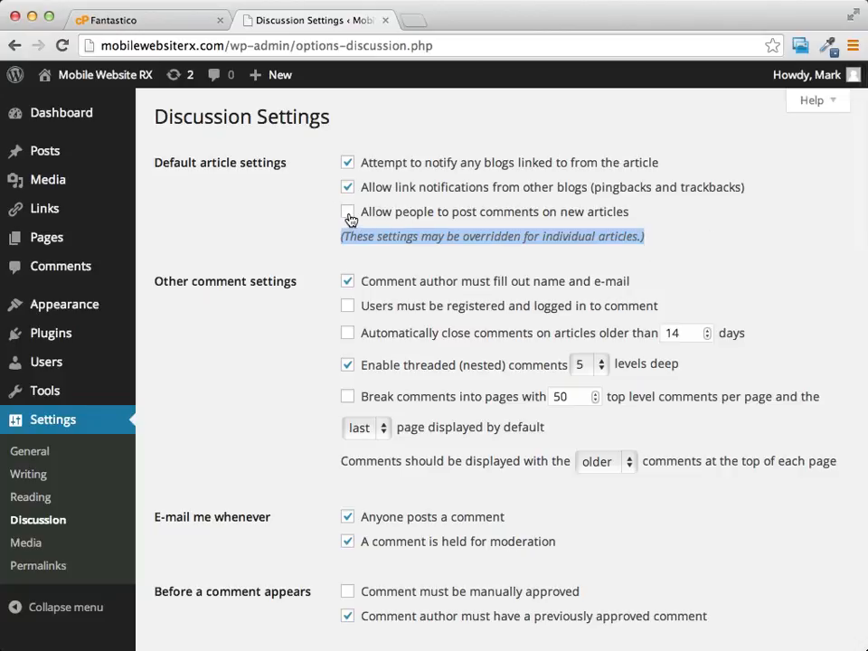
scroll(672, 220, down, 3)
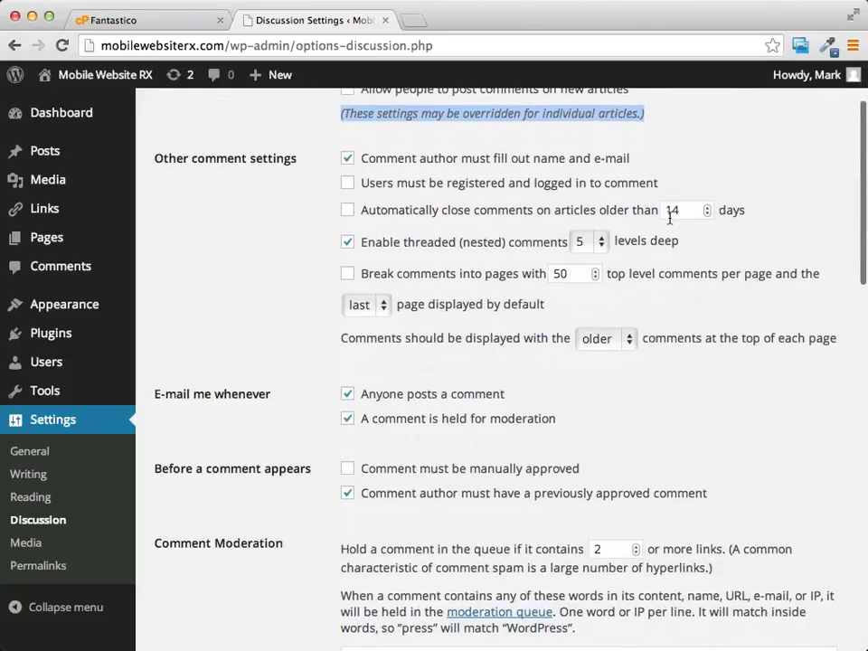
scroll(284, 161, down, 1)
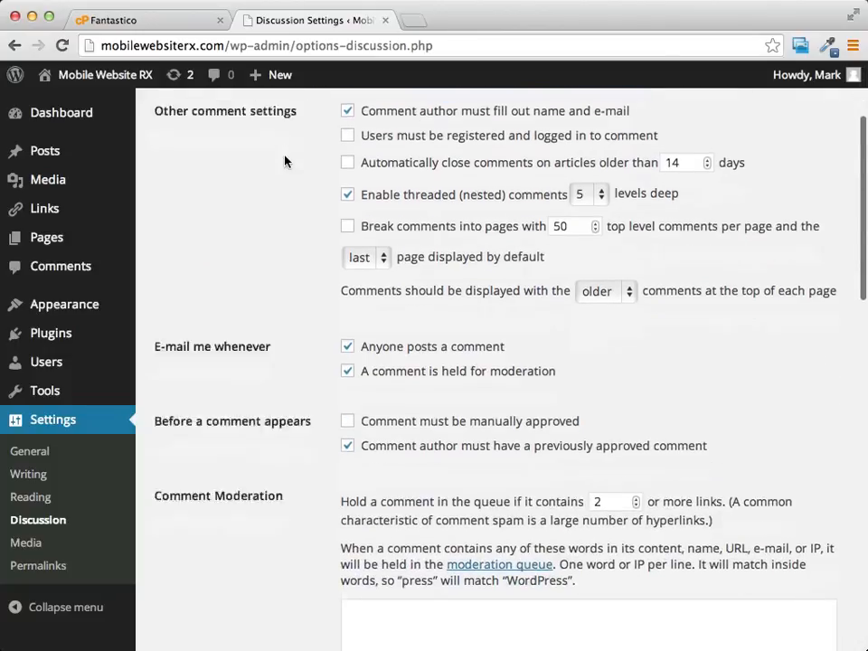
scroll(285, 161, down, 6)
scroll(366, 385, down, 3)
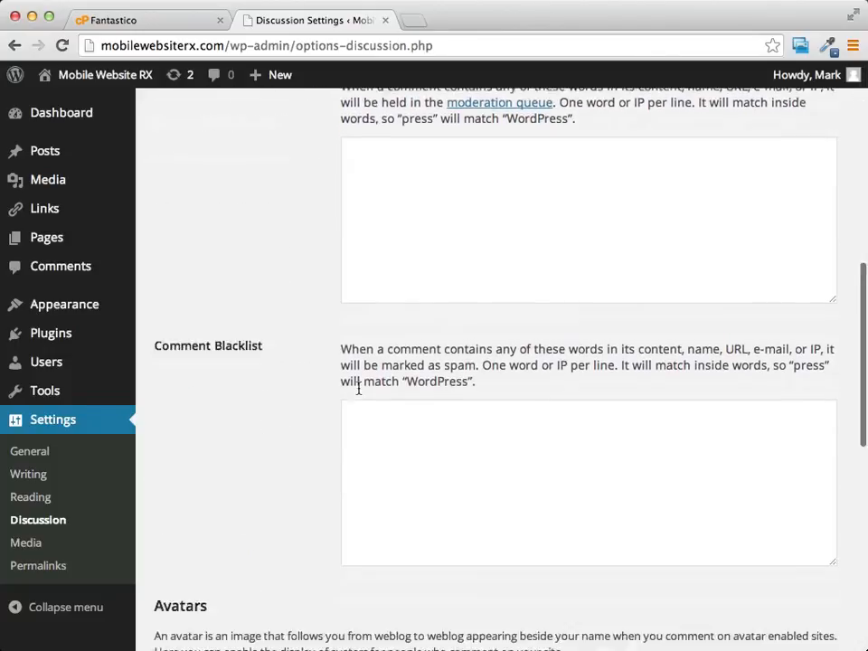
scroll(358, 387, down, 15)
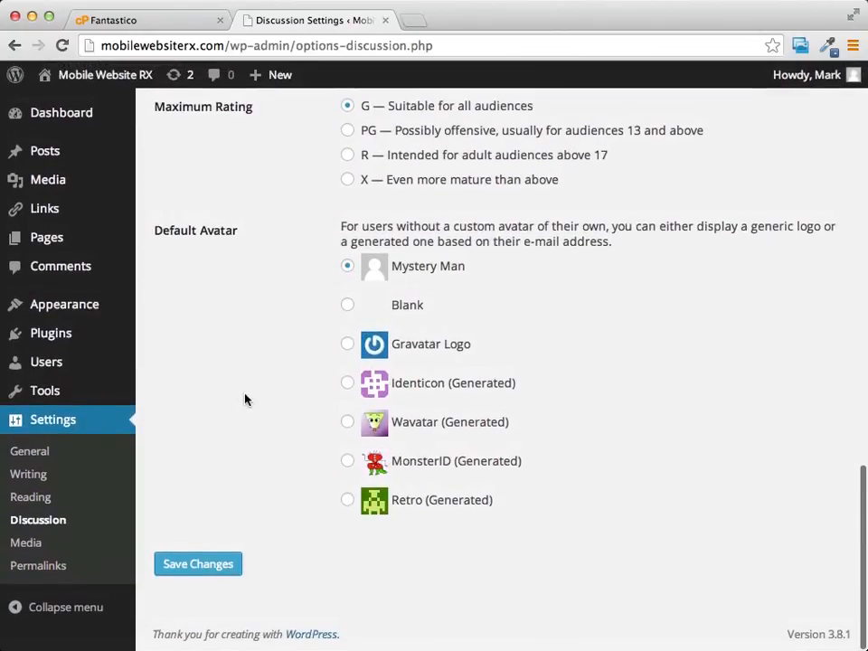
scroll(244, 398, down, 1)
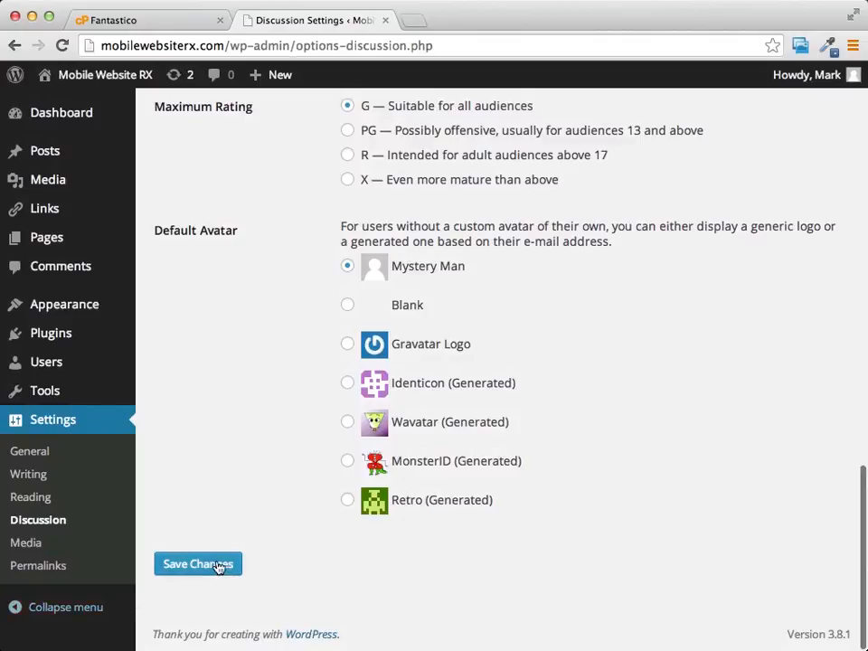
click(215, 569)
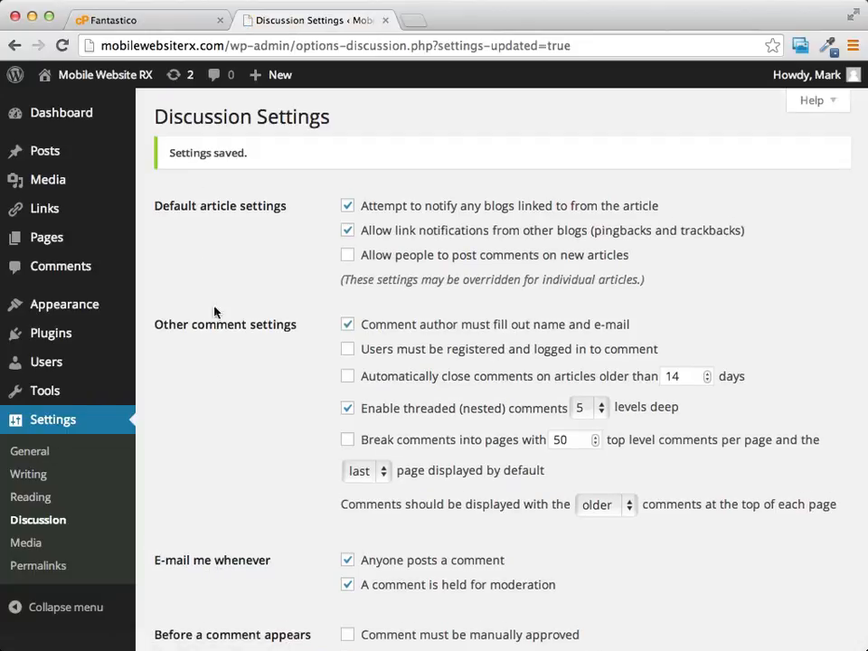
scroll(232, 267, down, 3)
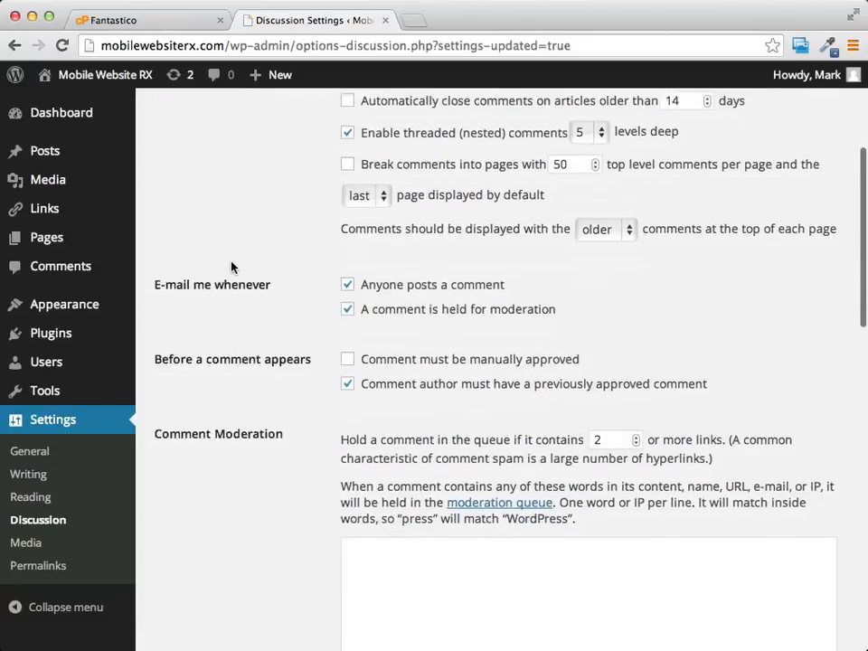
scroll(232, 267, up, 3)
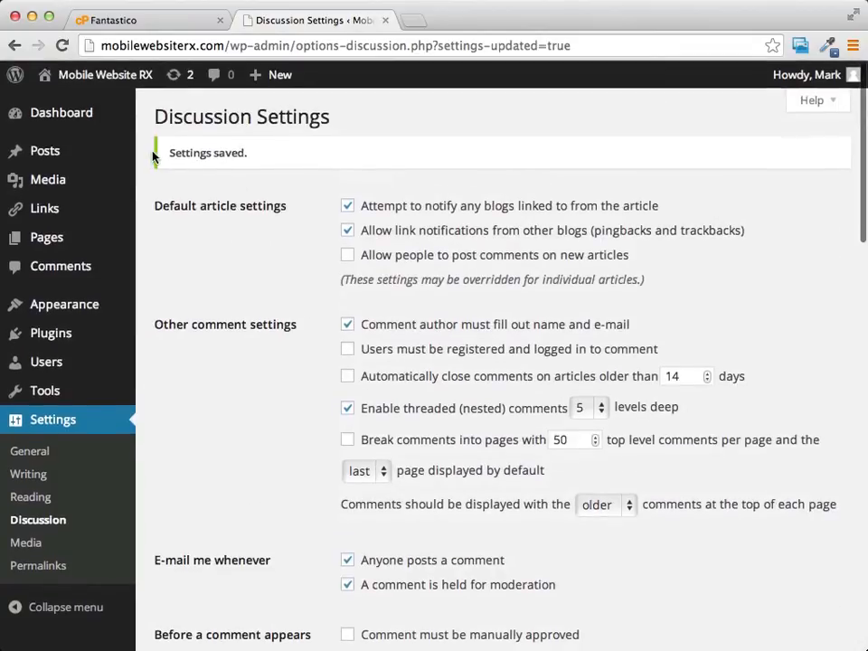
drag(162, 153, 283, 151)
click(256, 161)
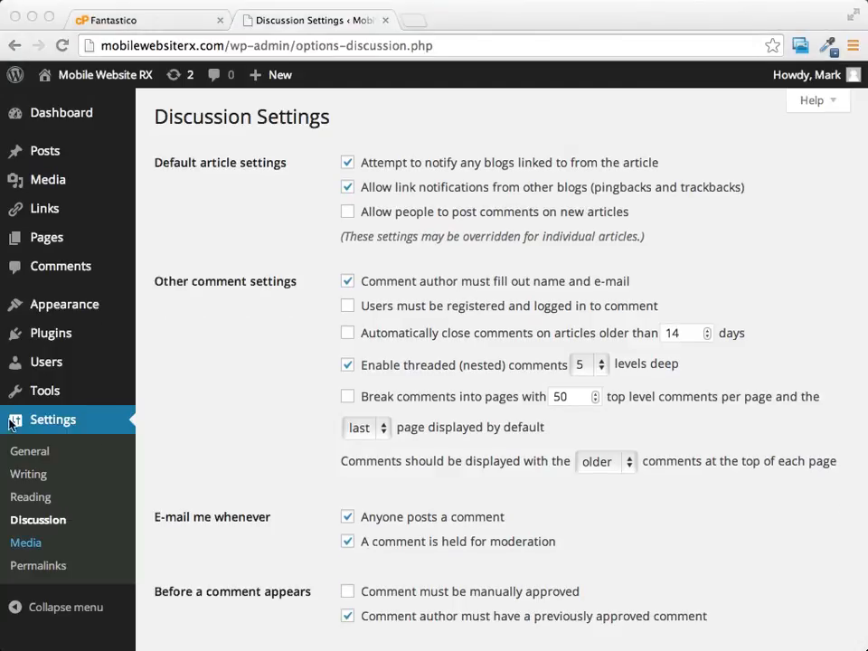
In the reading settings, make the front page display a static page and choose Sample Page as the front page.
click(77, 505)
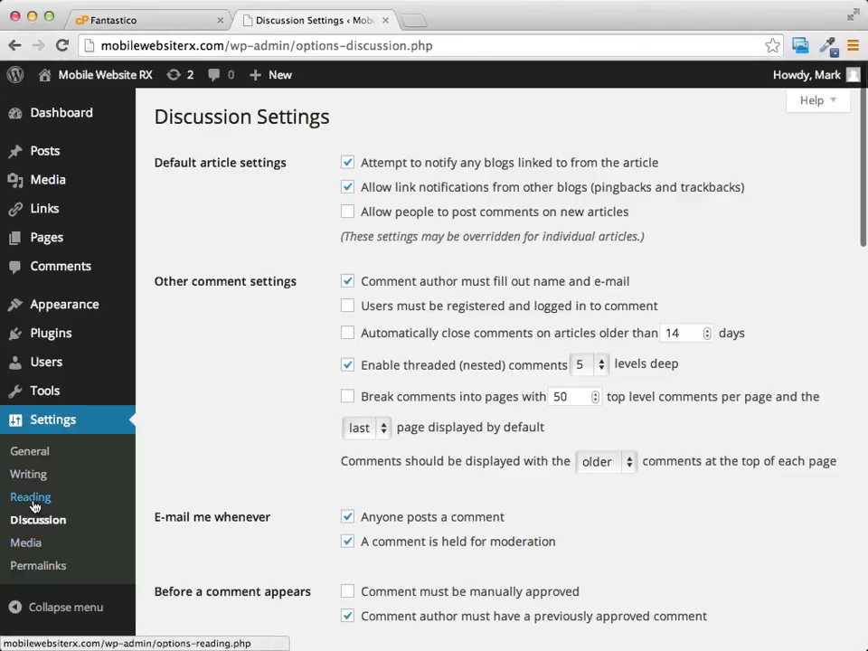
click(31, 497)
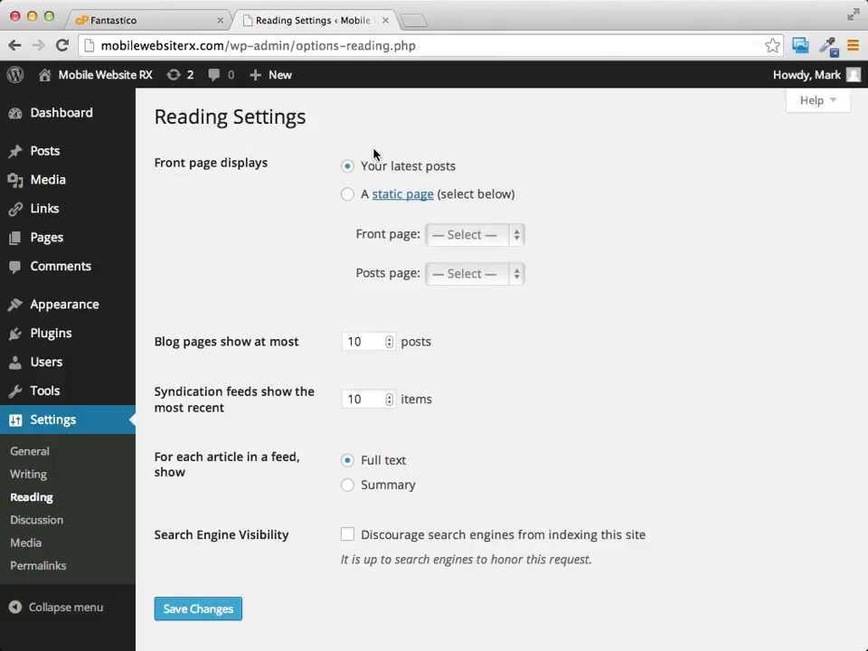
click(347, 194)
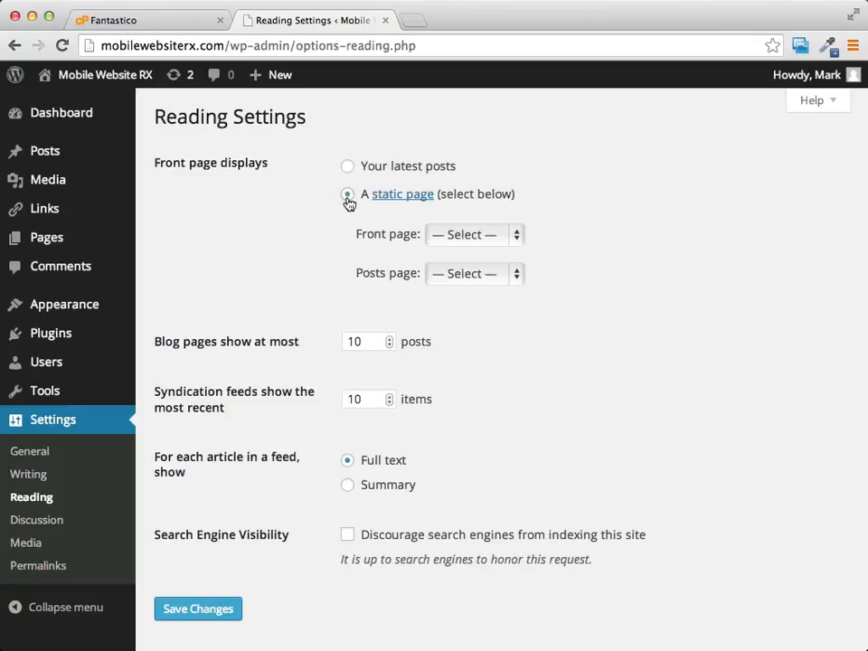
click(515, 235)
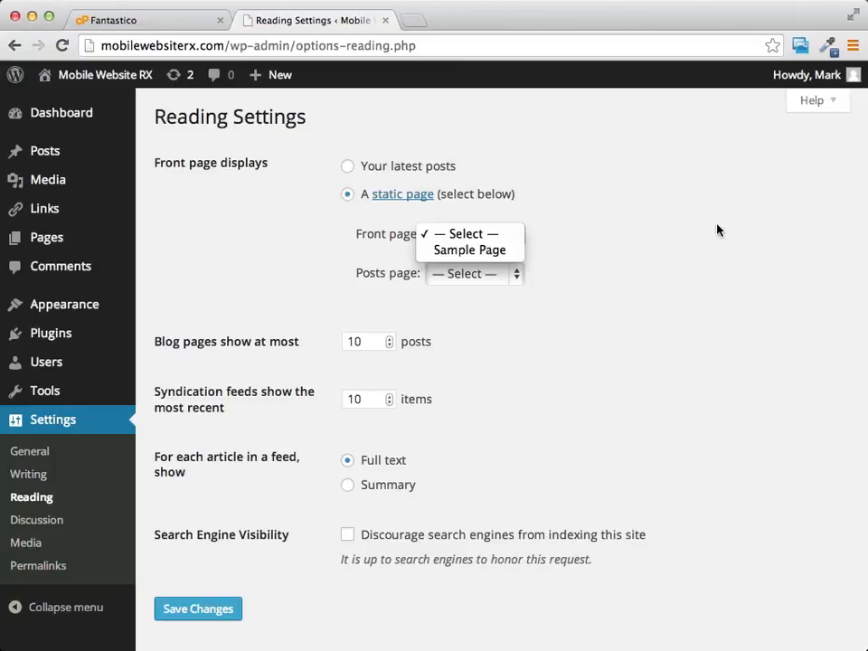
click(485, 251)
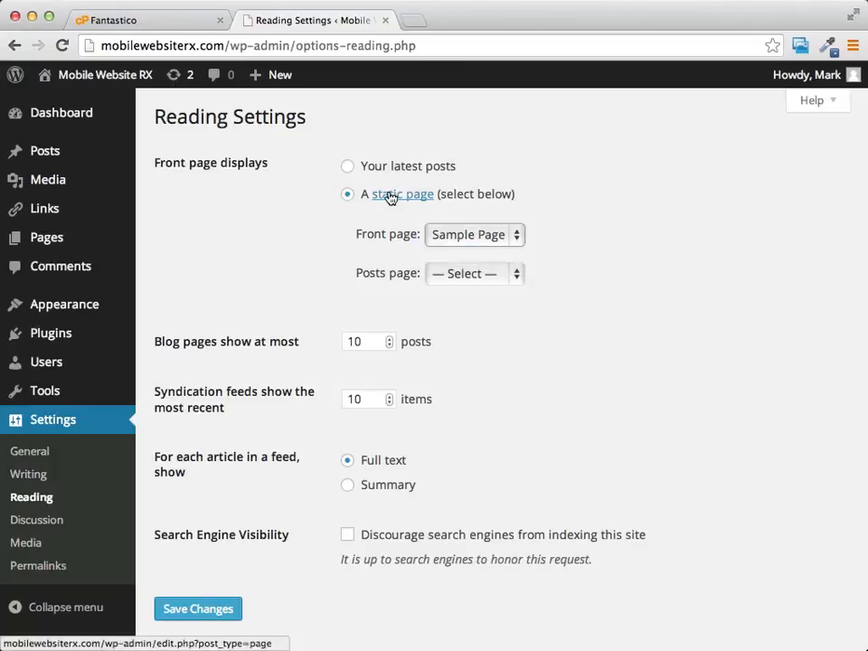
Switch the front page display back to Your latest posts and open the writing settings.
click(348, 168)
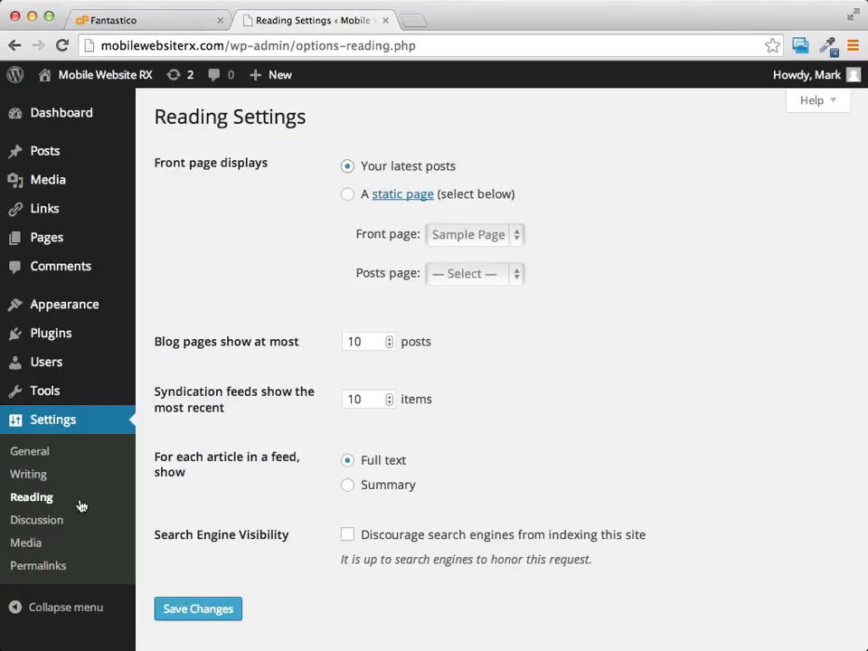
click(29, 476)
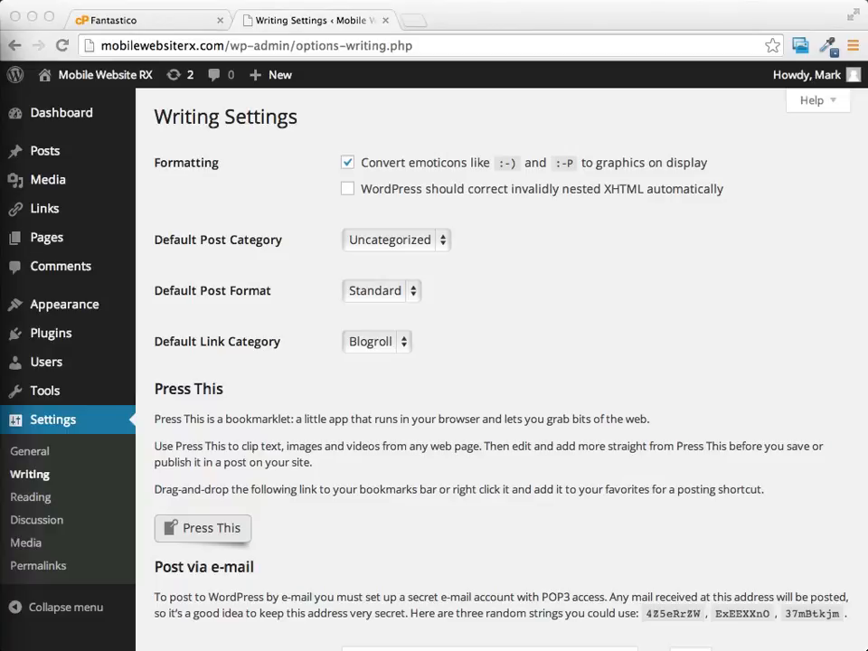
Open the general settings and examine the site title, tagline, site addresses and admin e-mail address.
click(36, 456)
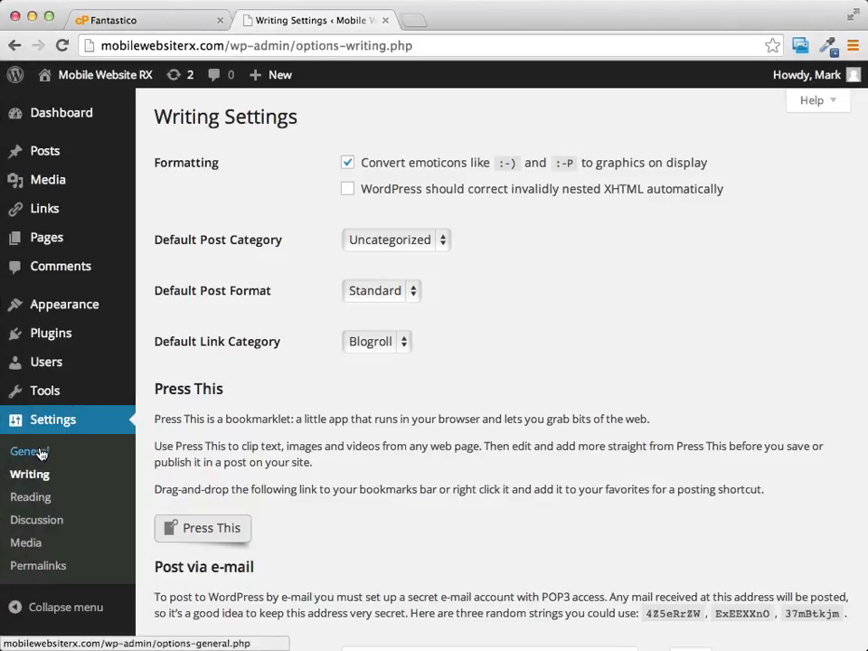
click(30, 453)
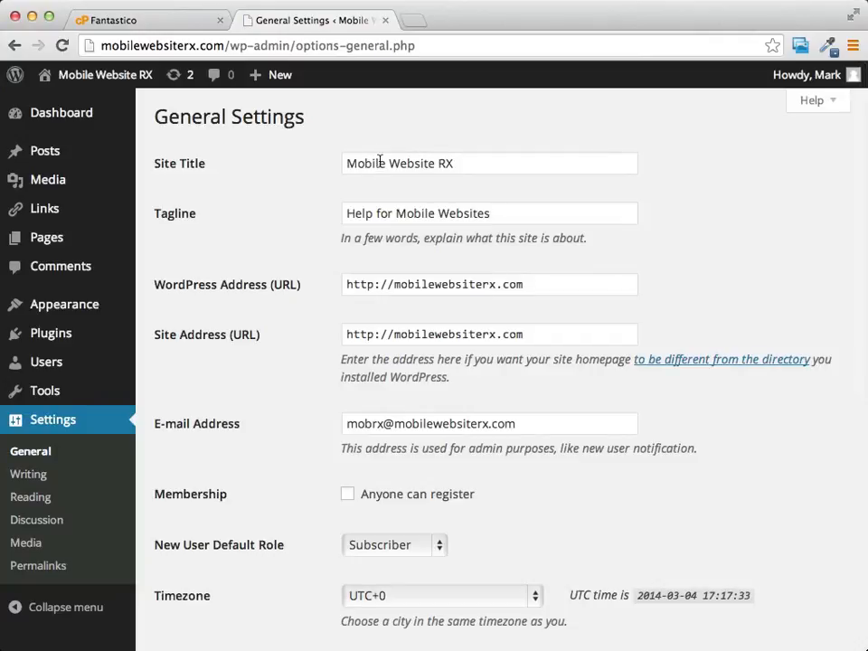
drag(347, 162, 477, 163)
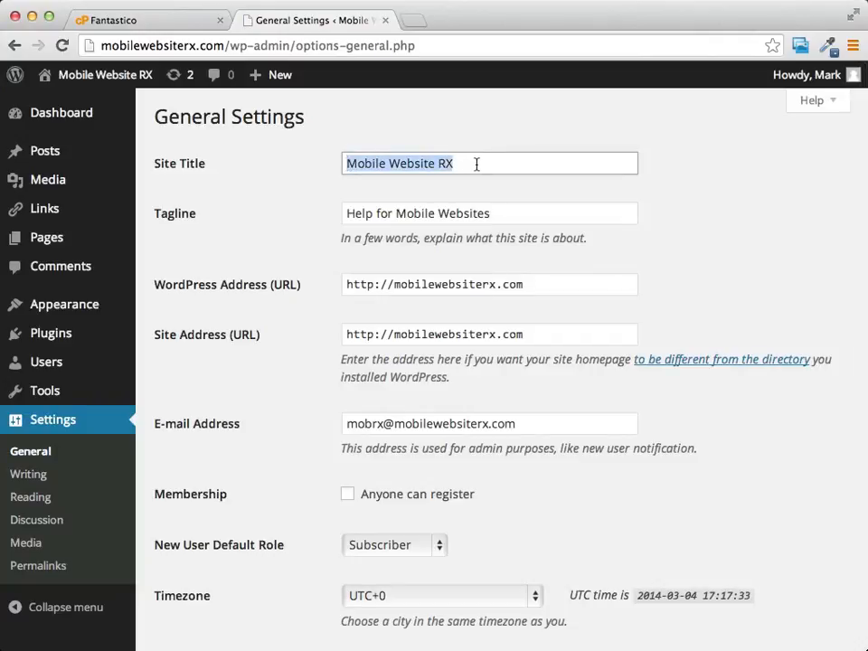
click(463, 164)
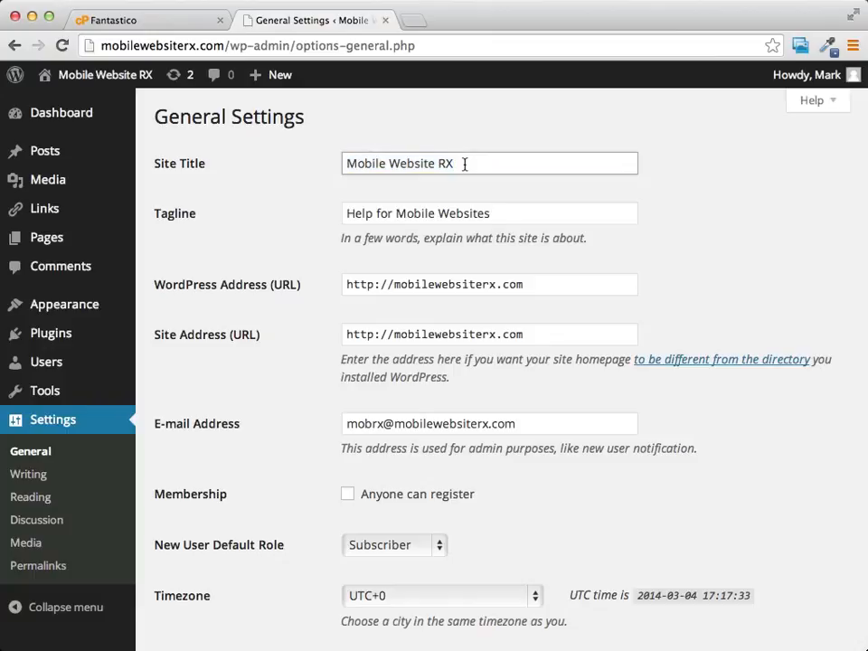
drag(344, 213, 514, 213)
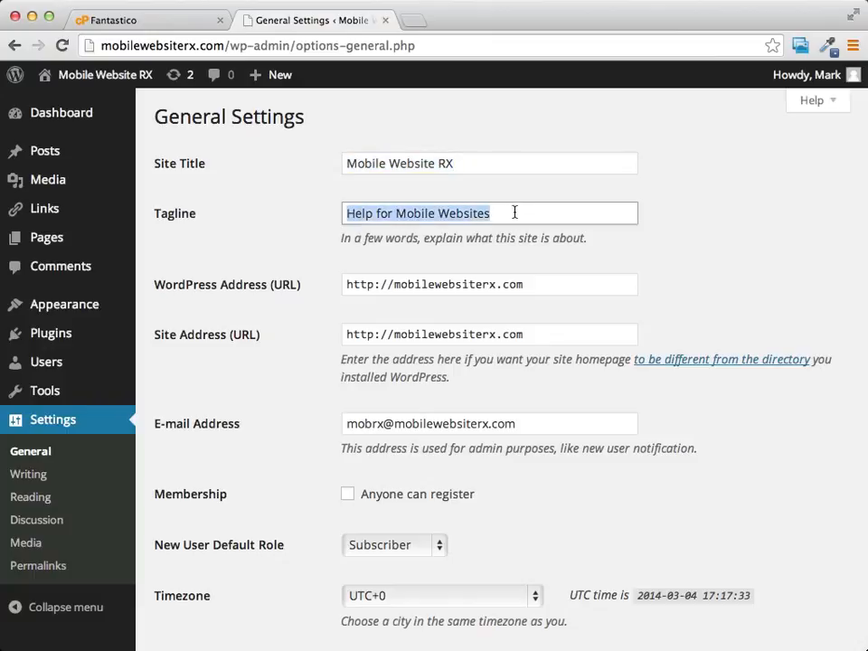
click(624, 202)
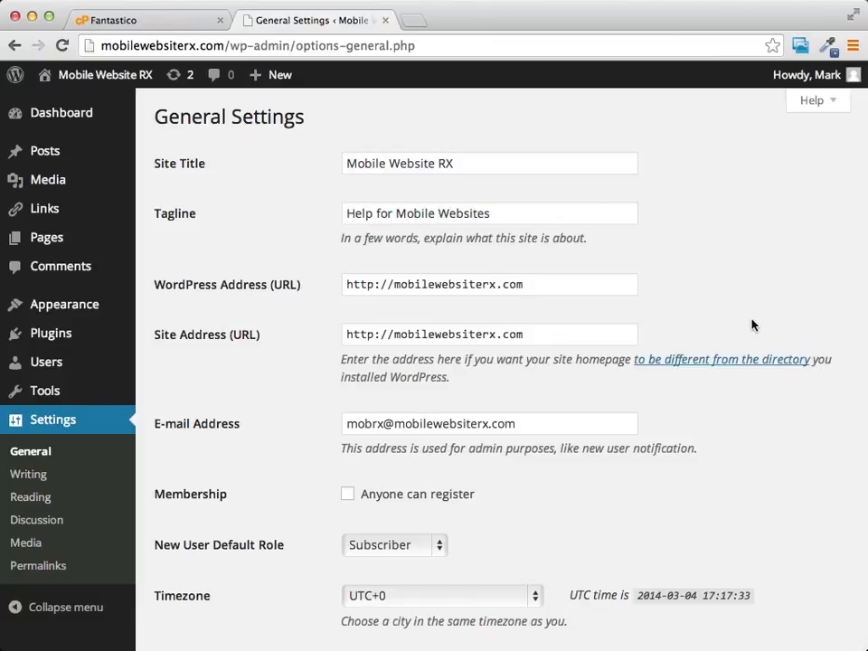
scroll(633, 290, down, 2)
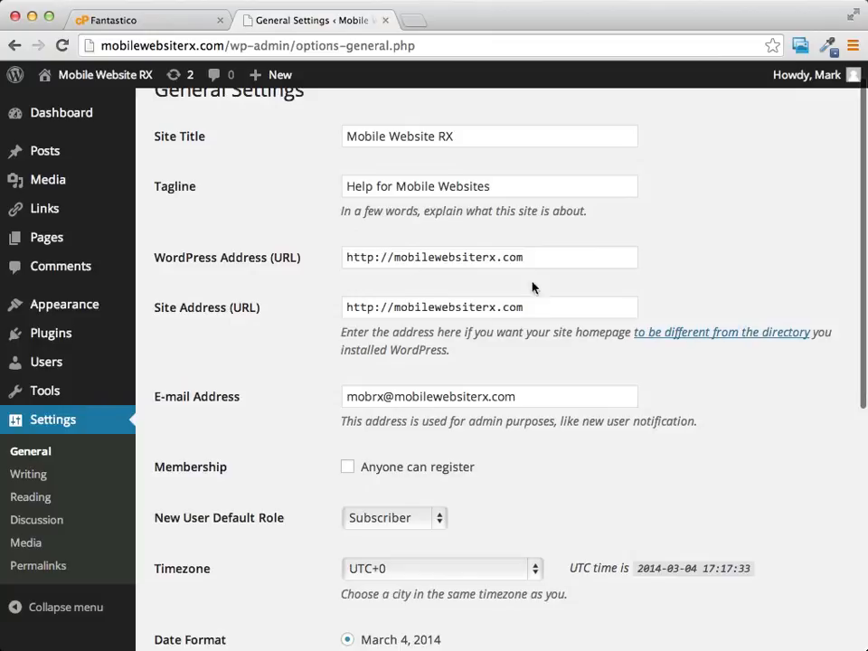
scroll(594, 281, down, 5)
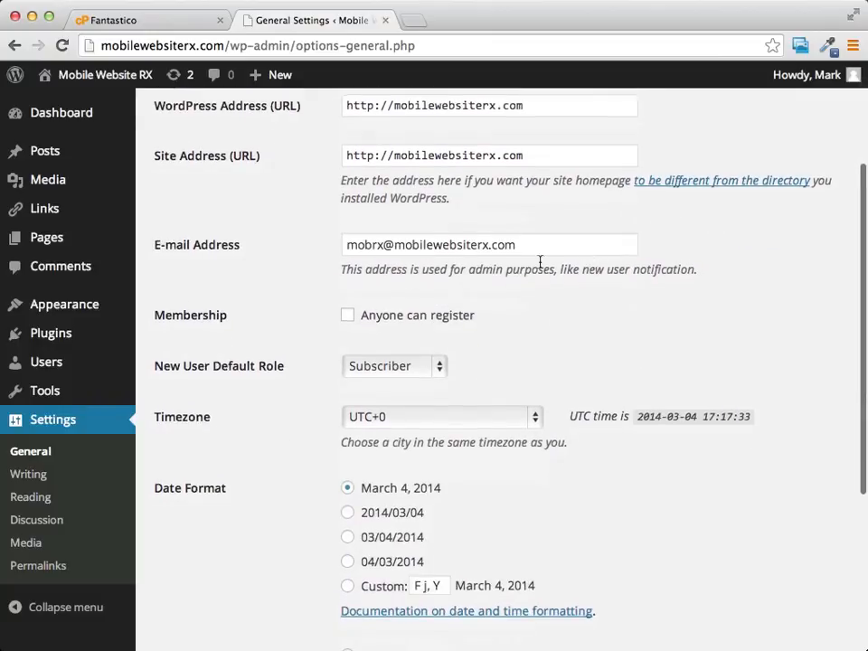
click(531, 245)
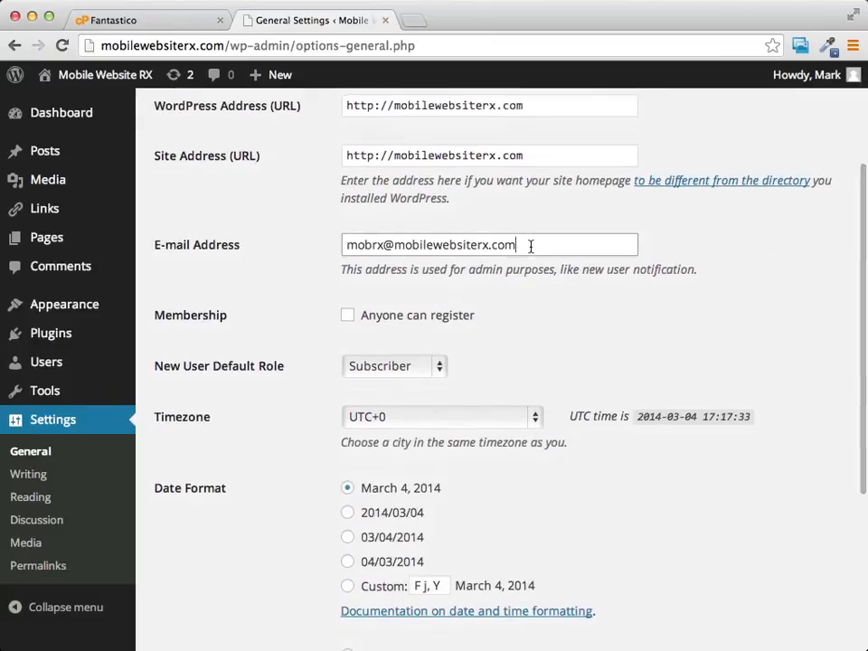
drag(540, 247, 339, 240)
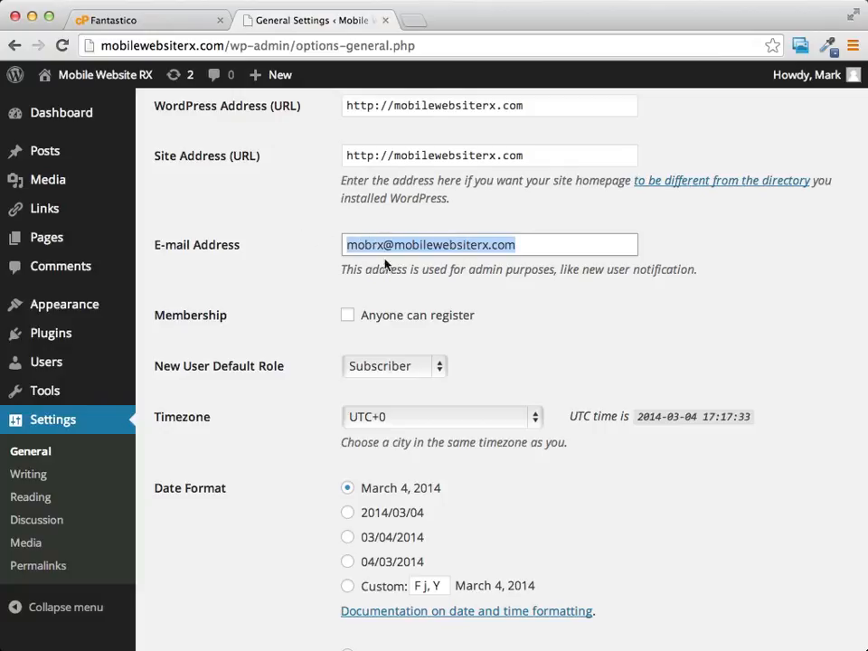
Examine the timezone, date format, time format and week start options in the general settings.
scroll(656, 333, down, 3)
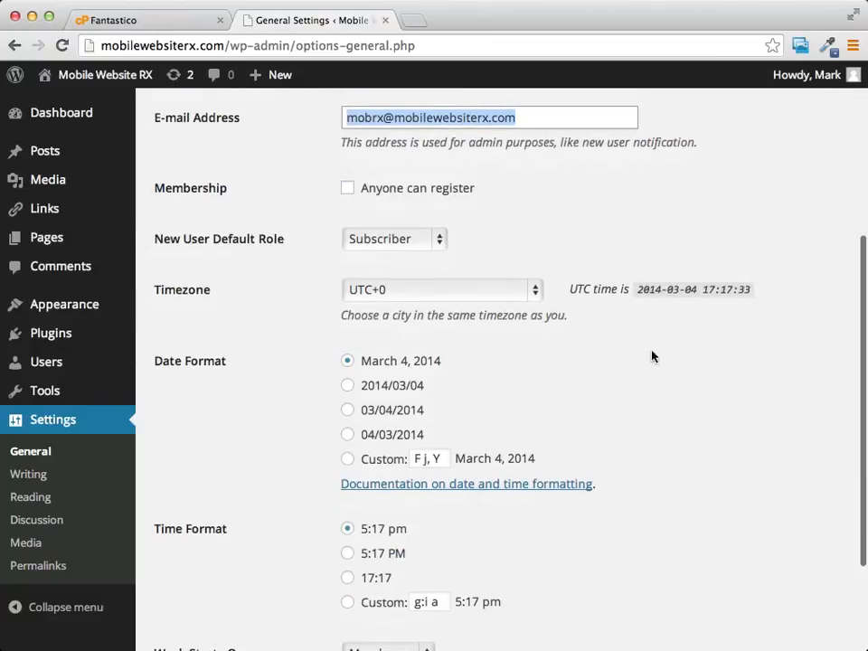
scroll(258, 297, down, 3)
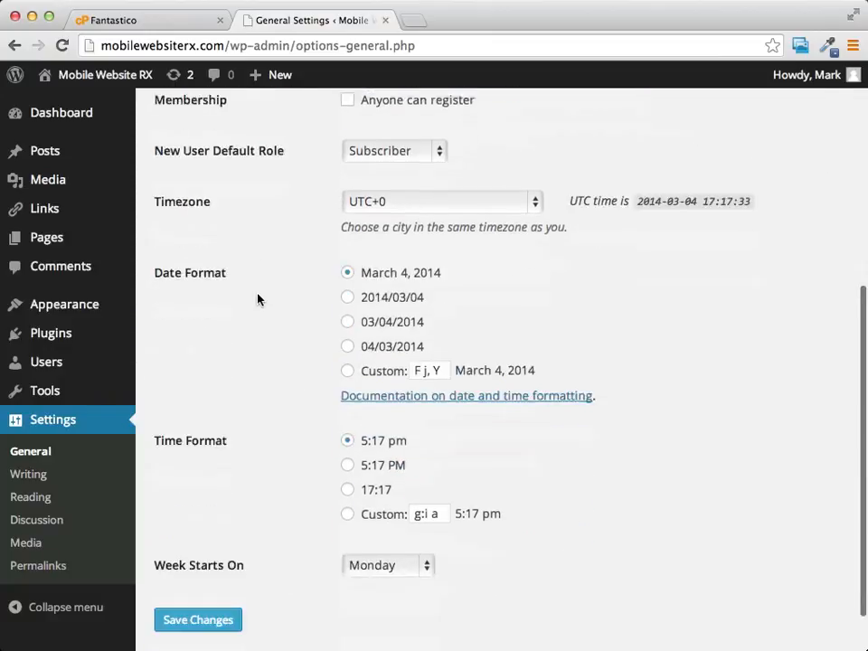
click(539, 196)
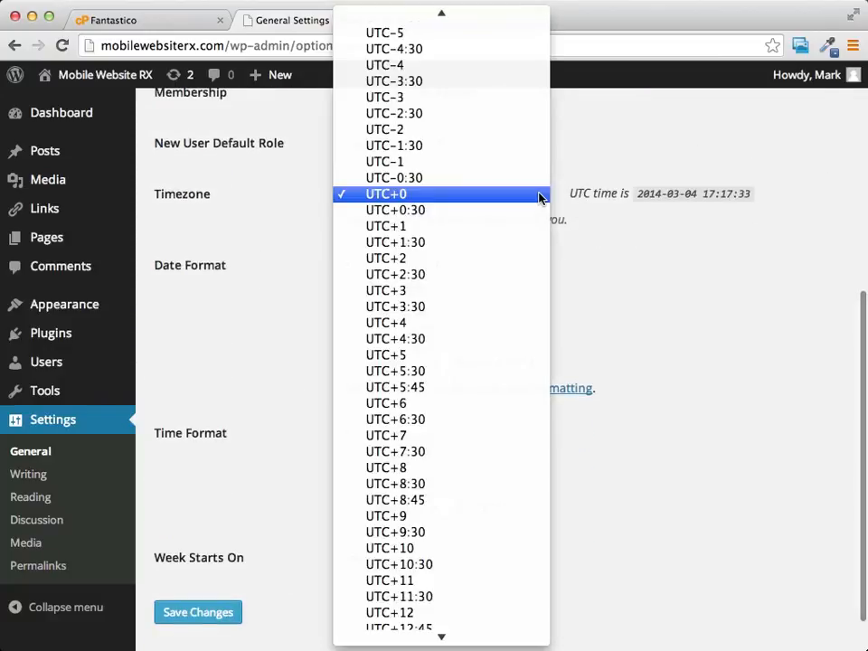
click(541, 195)
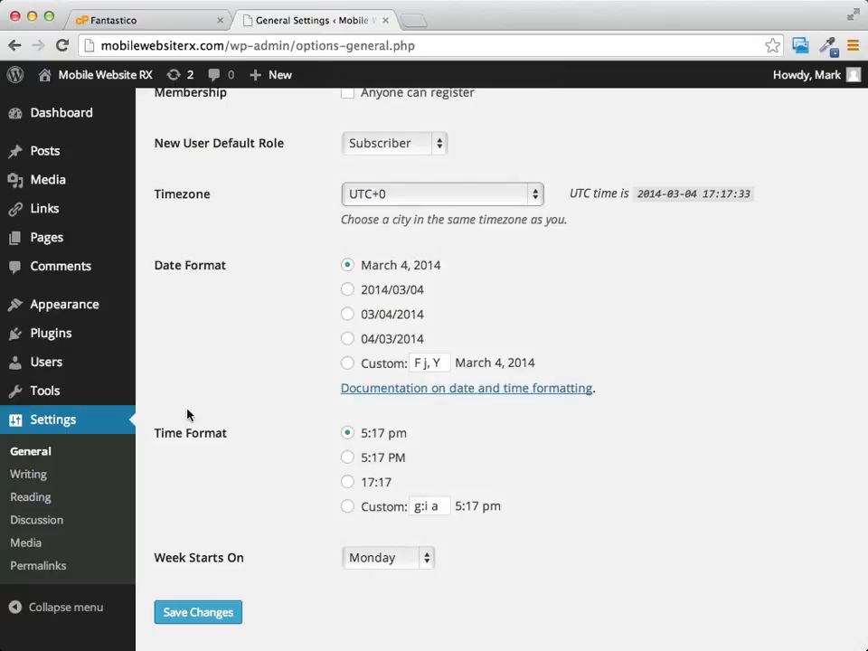
scroll(348, 365, down, 1)
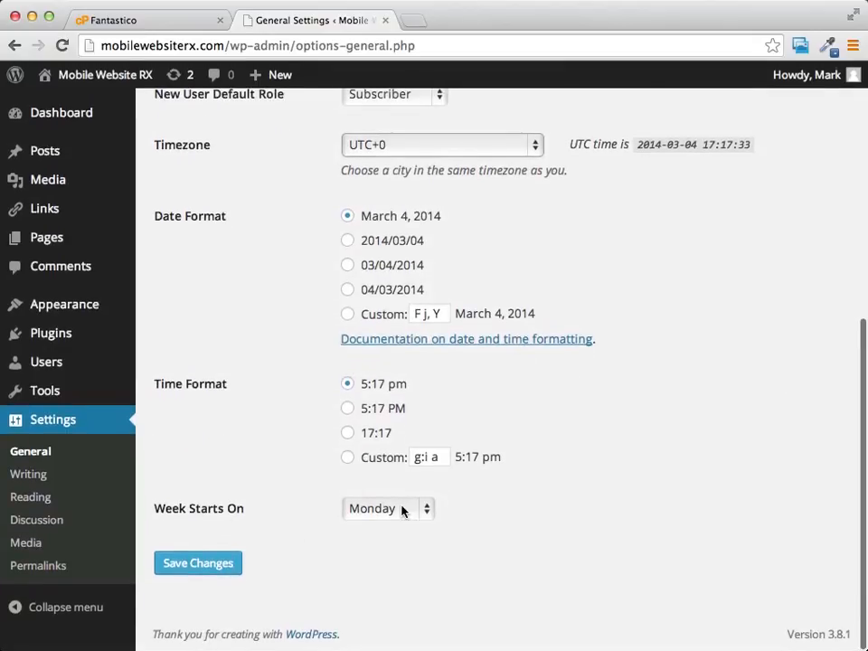
click(403, 511)
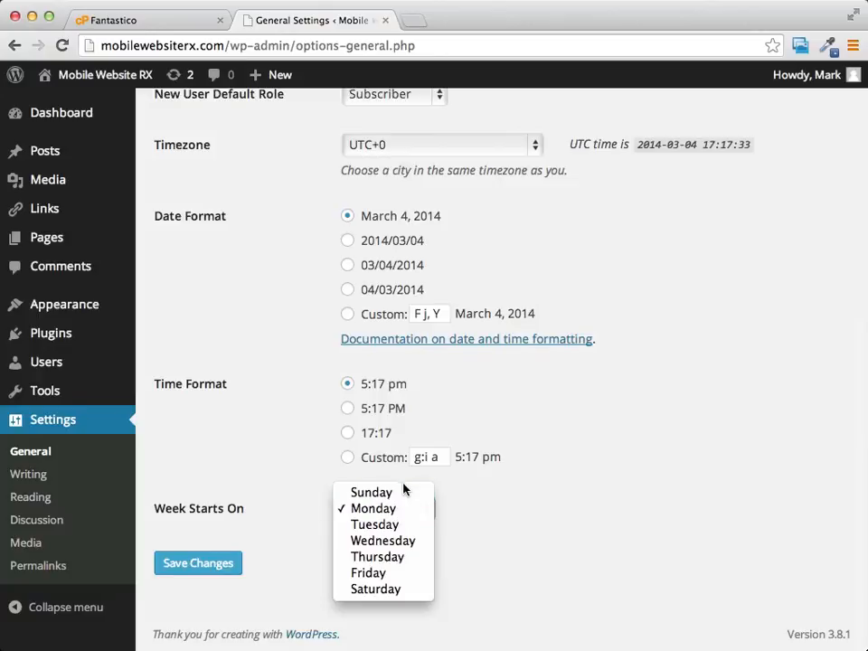
click(614, 499)
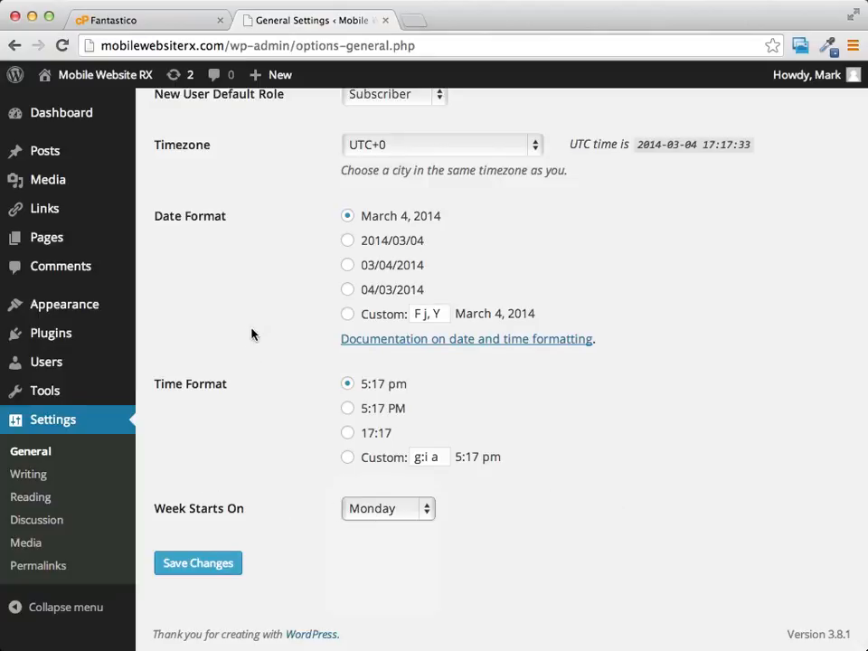
Look over the general settings once more and save them.
scroll(287, 330, up, 10)
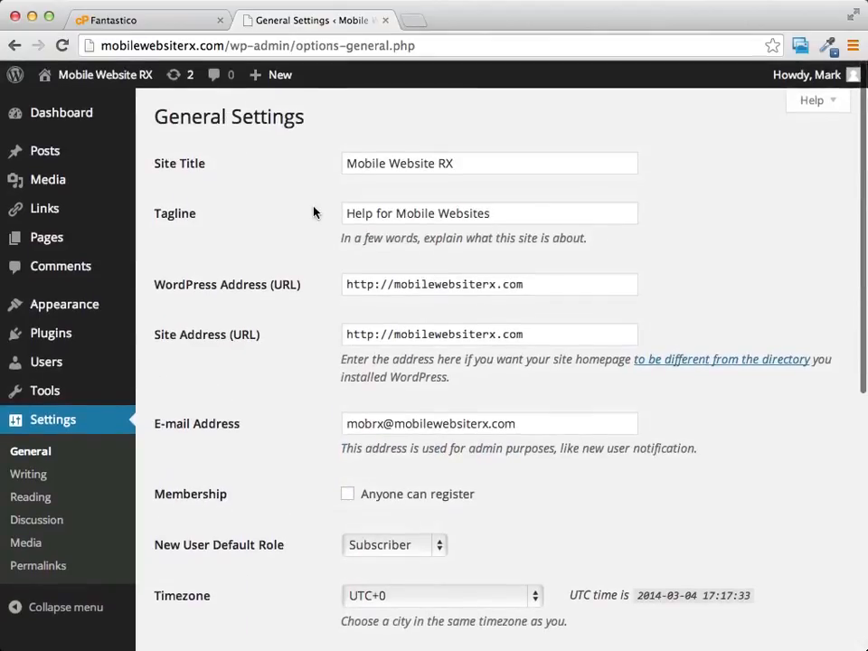
scroll(314, 212, down, 1)
scroll(313, 211, down, 5)
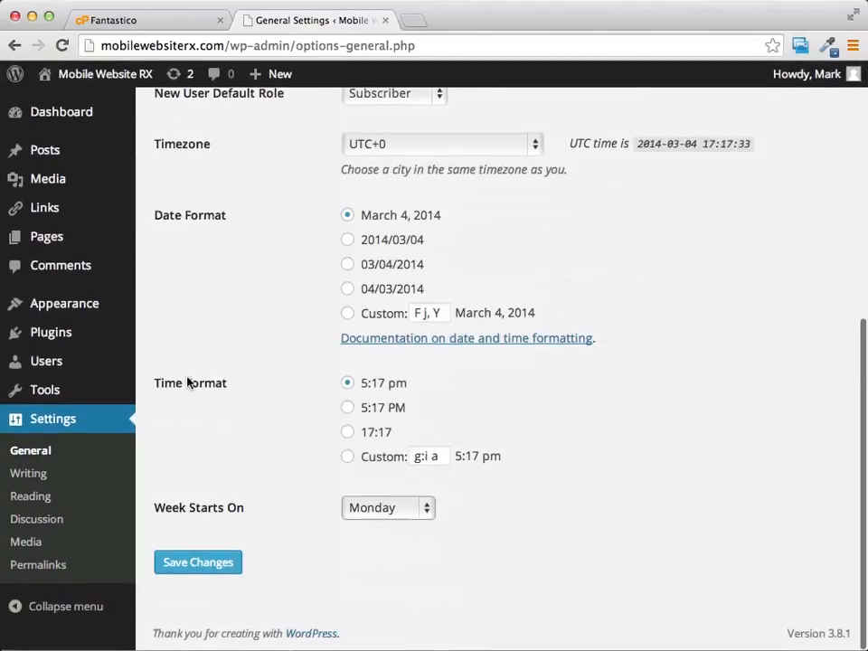
click(200, 568)
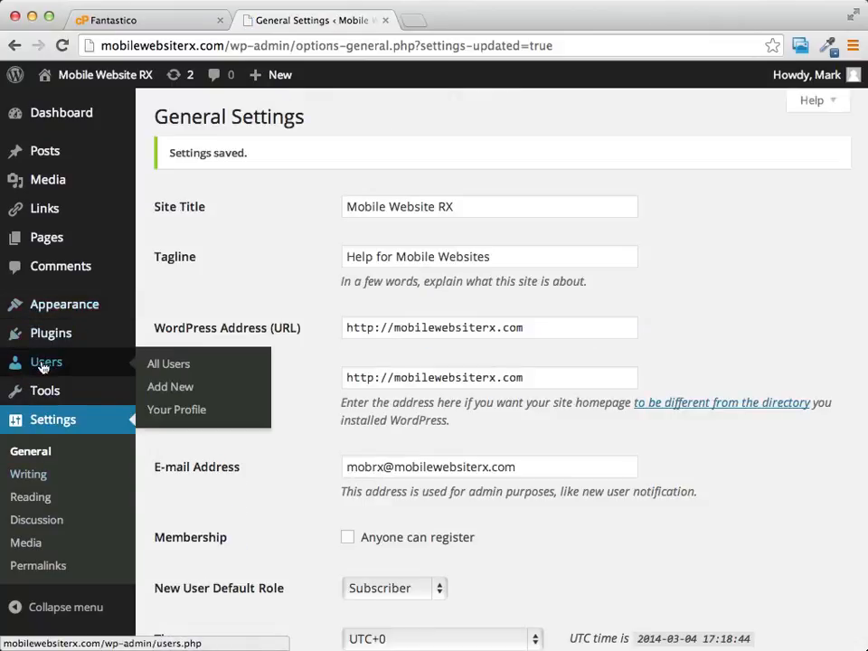
Open the site's user list and filter it to the Administrator role.
click(43, 366)
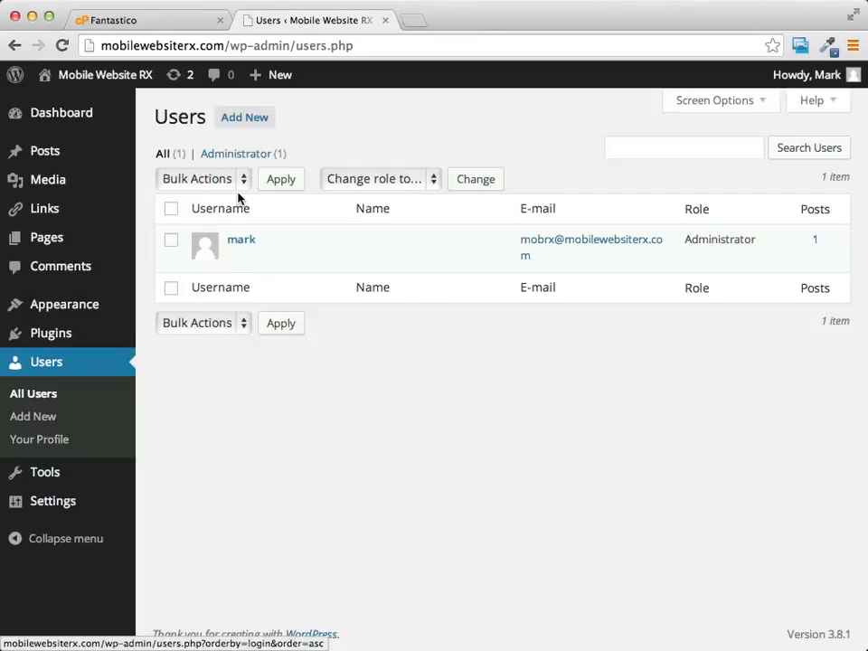
click(244, 152)
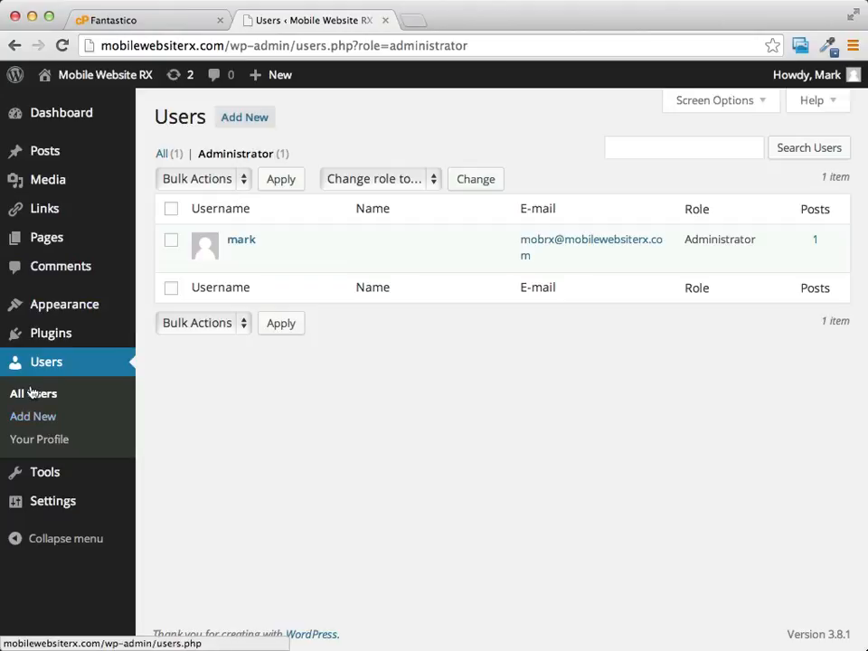
mouse_move(54, 501)
Open the form for adding a new user and examine its fields and available roles.
click(31, 416)
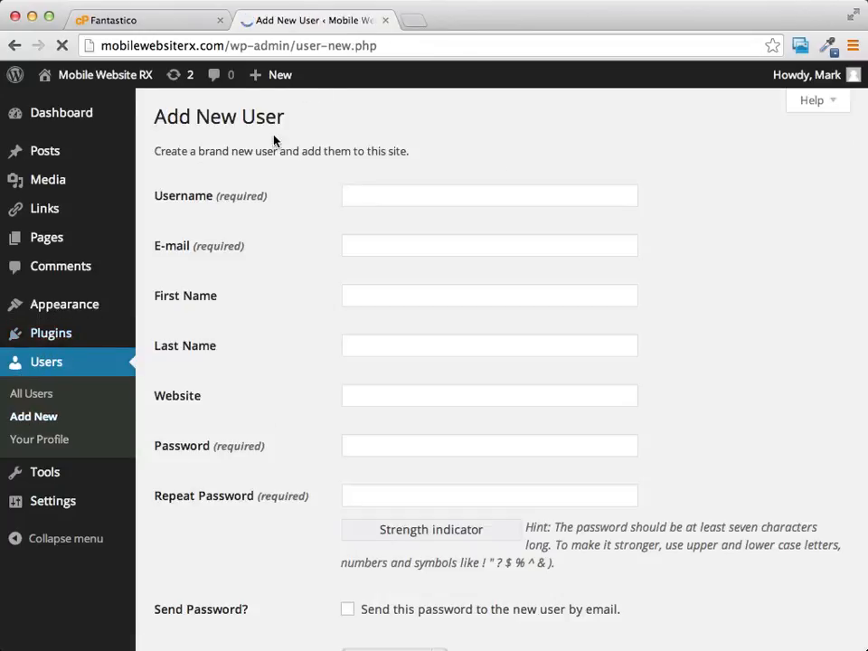
scroll(583, 191, down, 2)
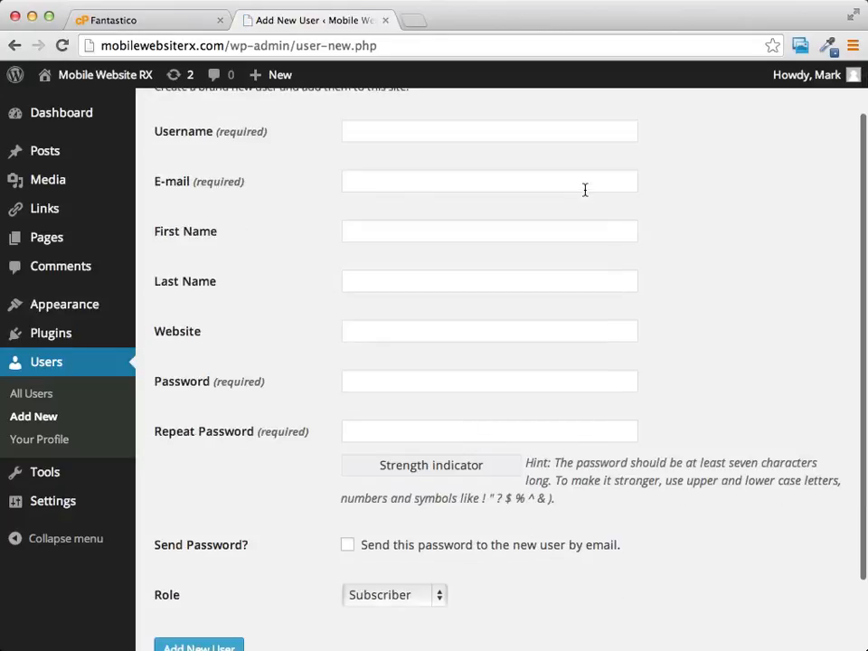
scroll(585, 190, up, 2)
scroll(517, 189, down, 2)
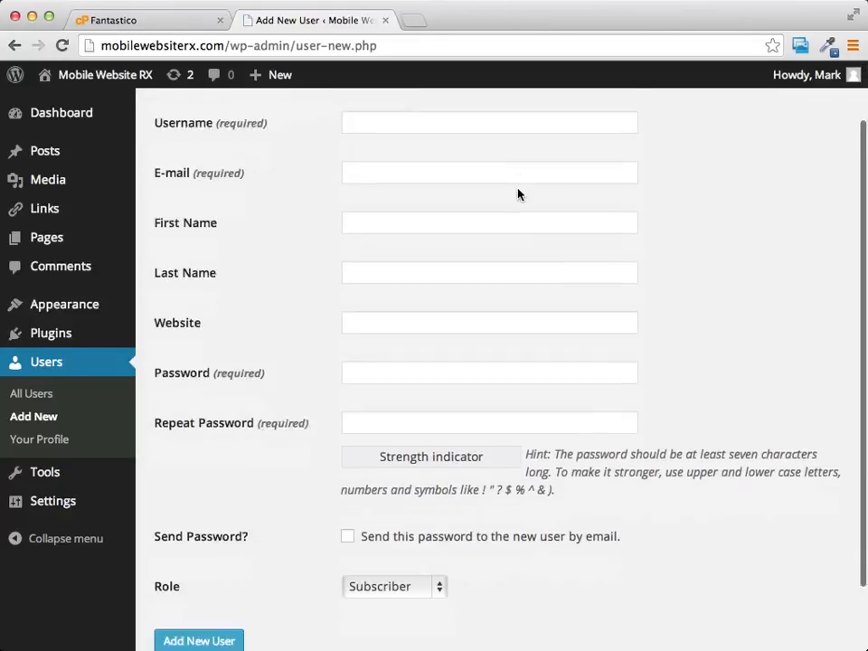
scroll(517, 190, down, 2)
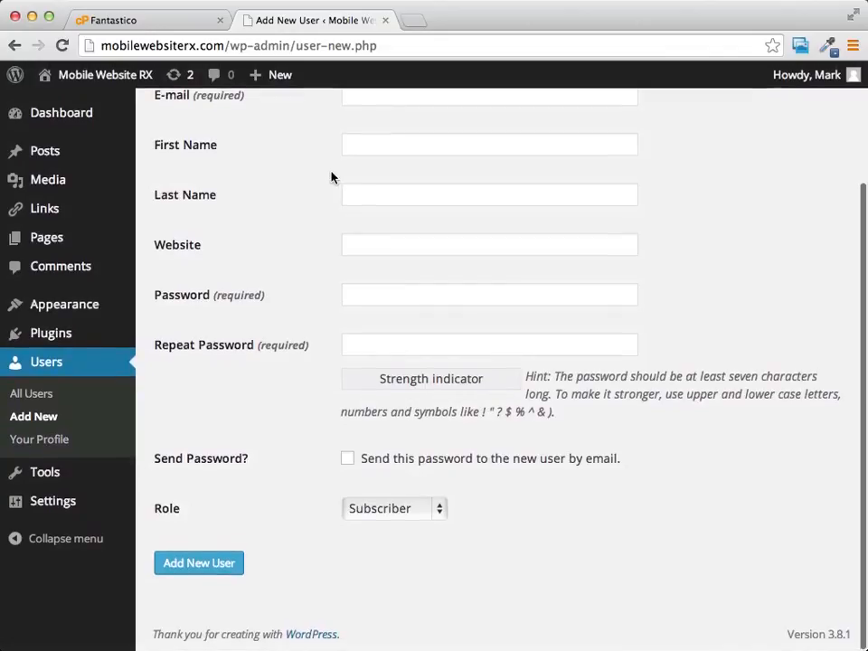
scroll(339, 199, up, 4)
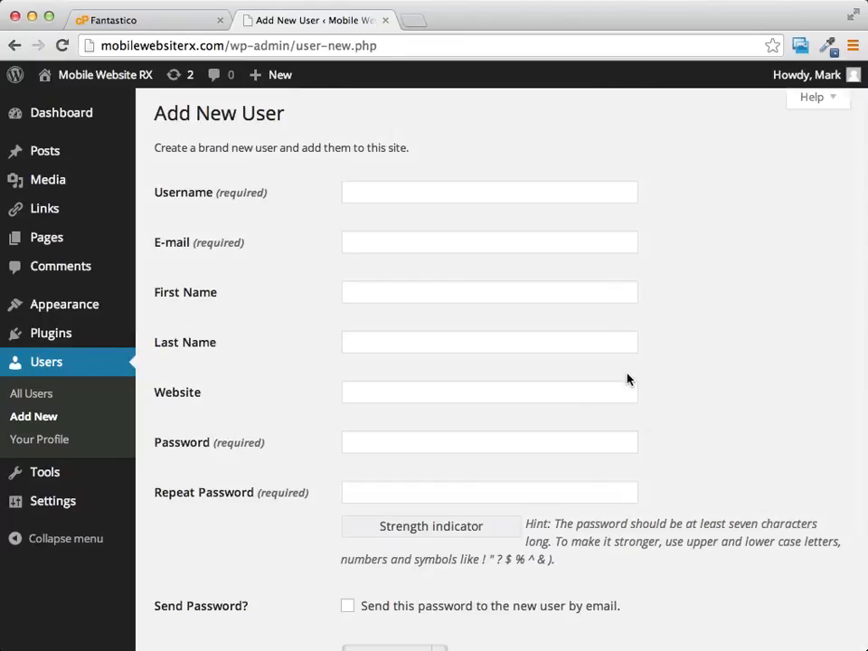
scroll(627, 379, down, 3)
scroll(547, 411, down, 2)
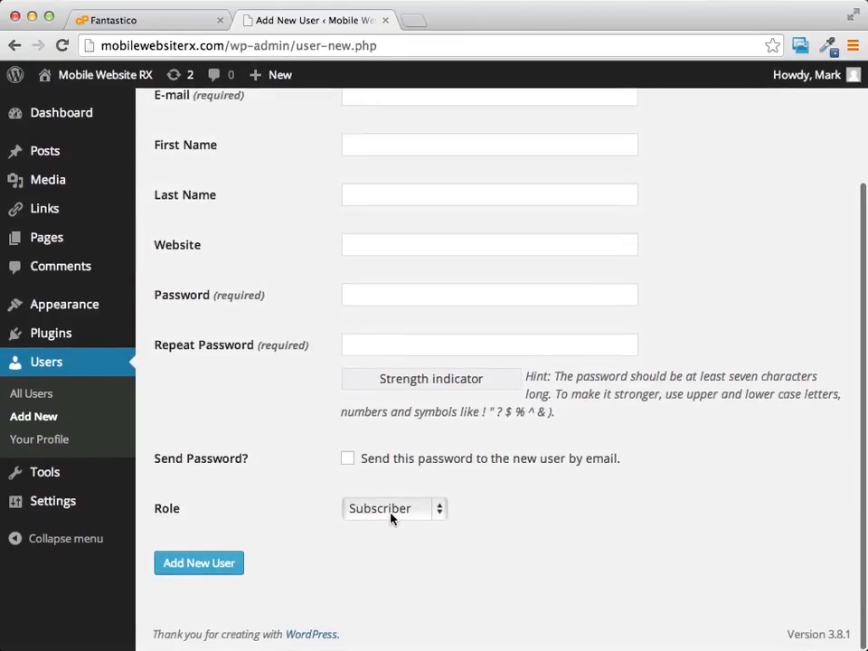
click(391, 509)
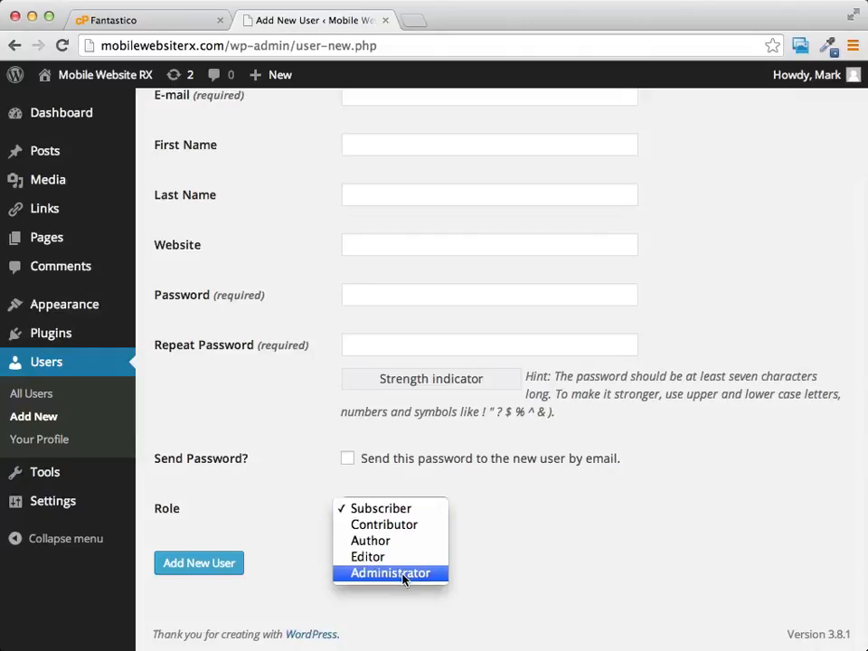
click(799, 256)
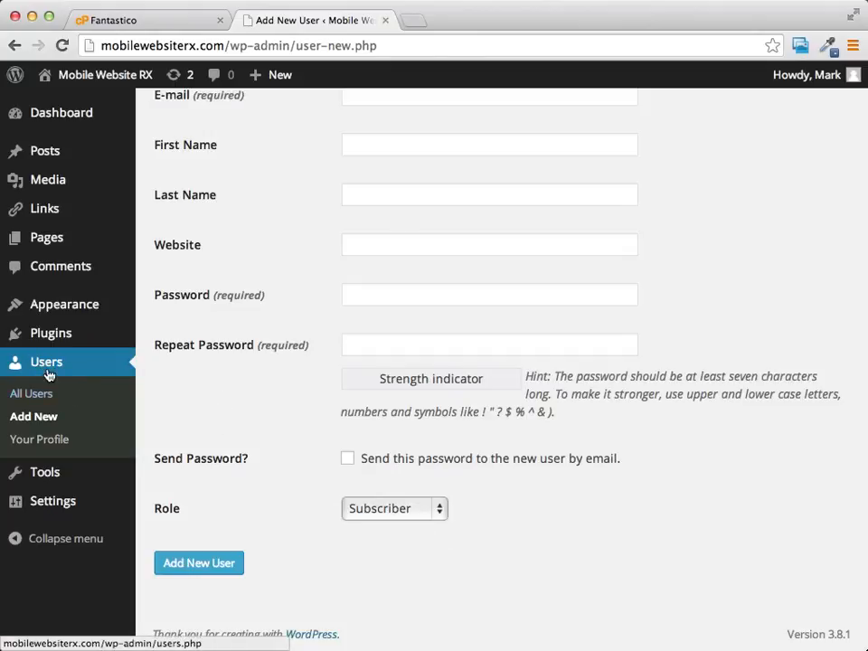
Return to the dashboard home and look over the available settings sections.
click(58, 116)
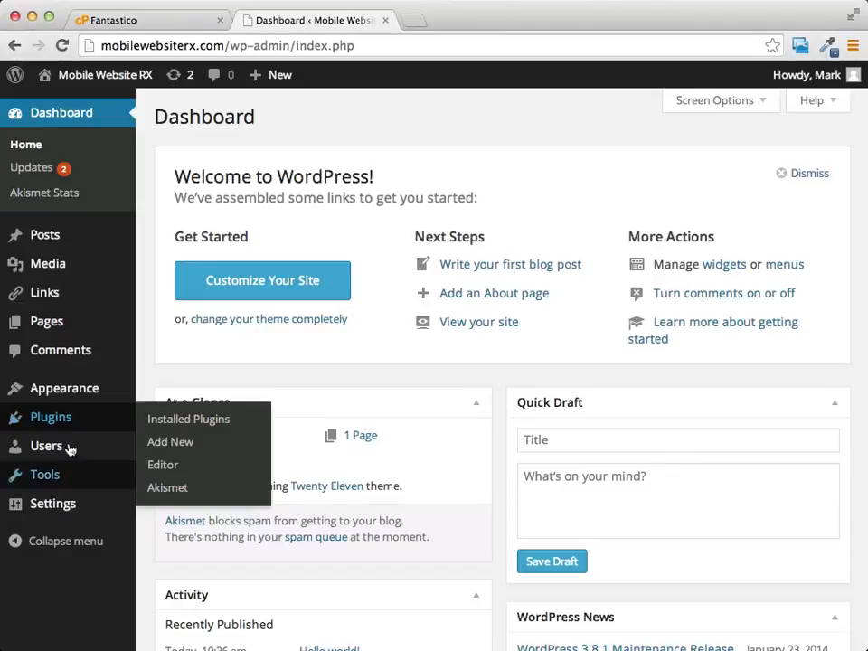
mouse_move(59, 394)
mouse_move(55, 508)
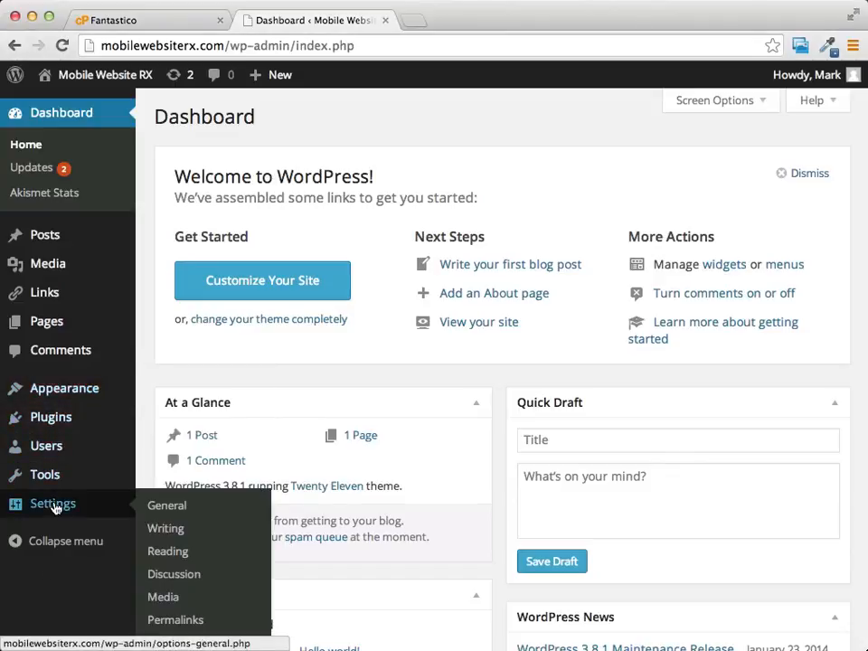